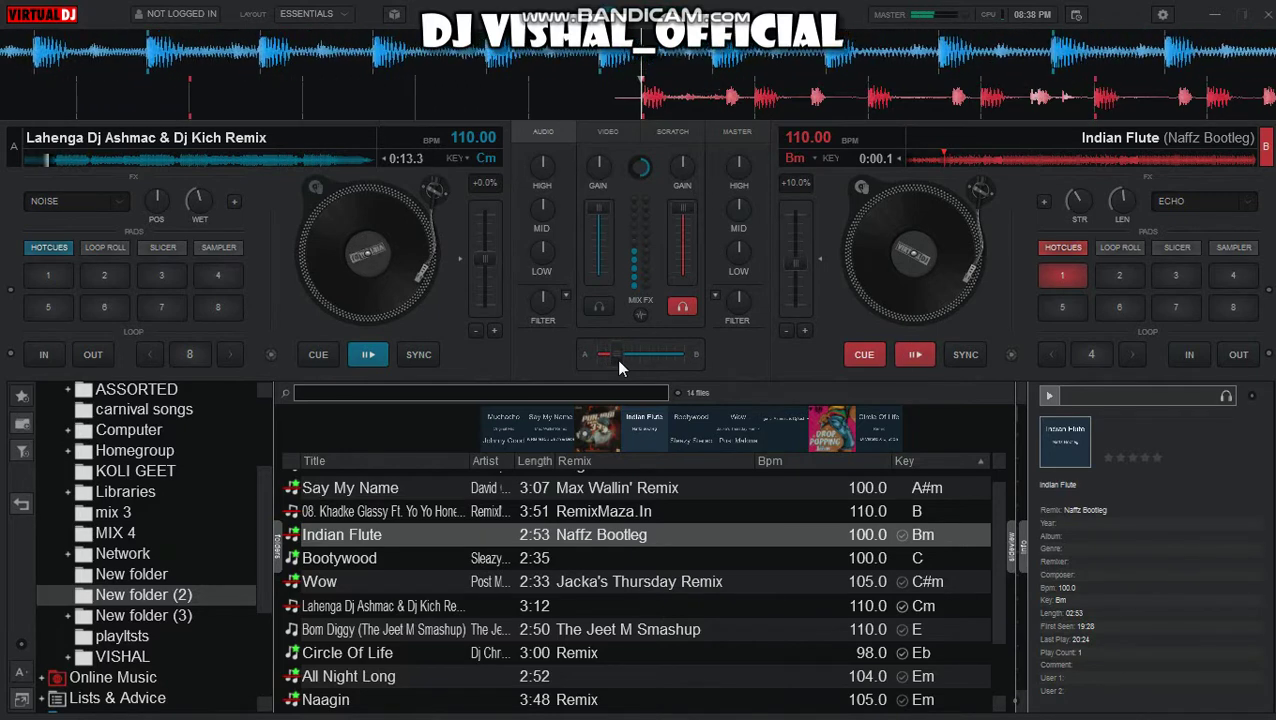
# - Jump Indian Flute on deck B to hot cue 1 and start it playing from there
pyautogui.press('1')
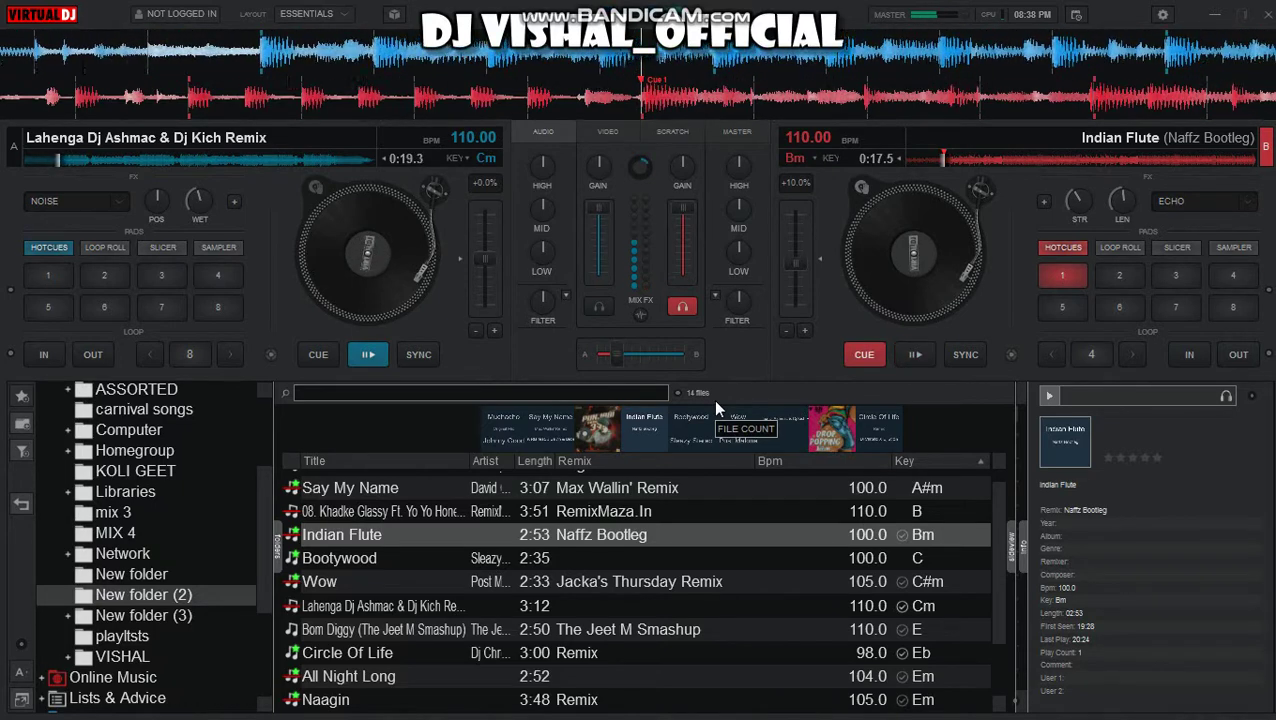
pyautogui.press('1')
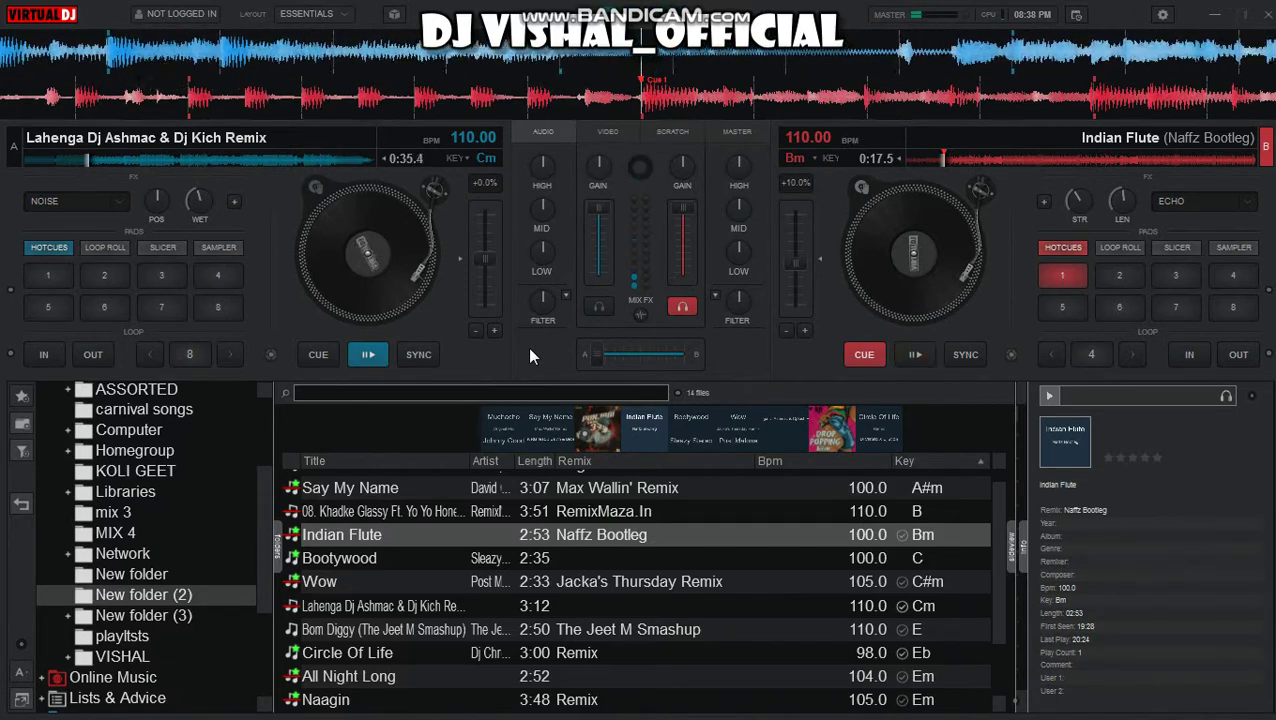
pyautogui.press('space')
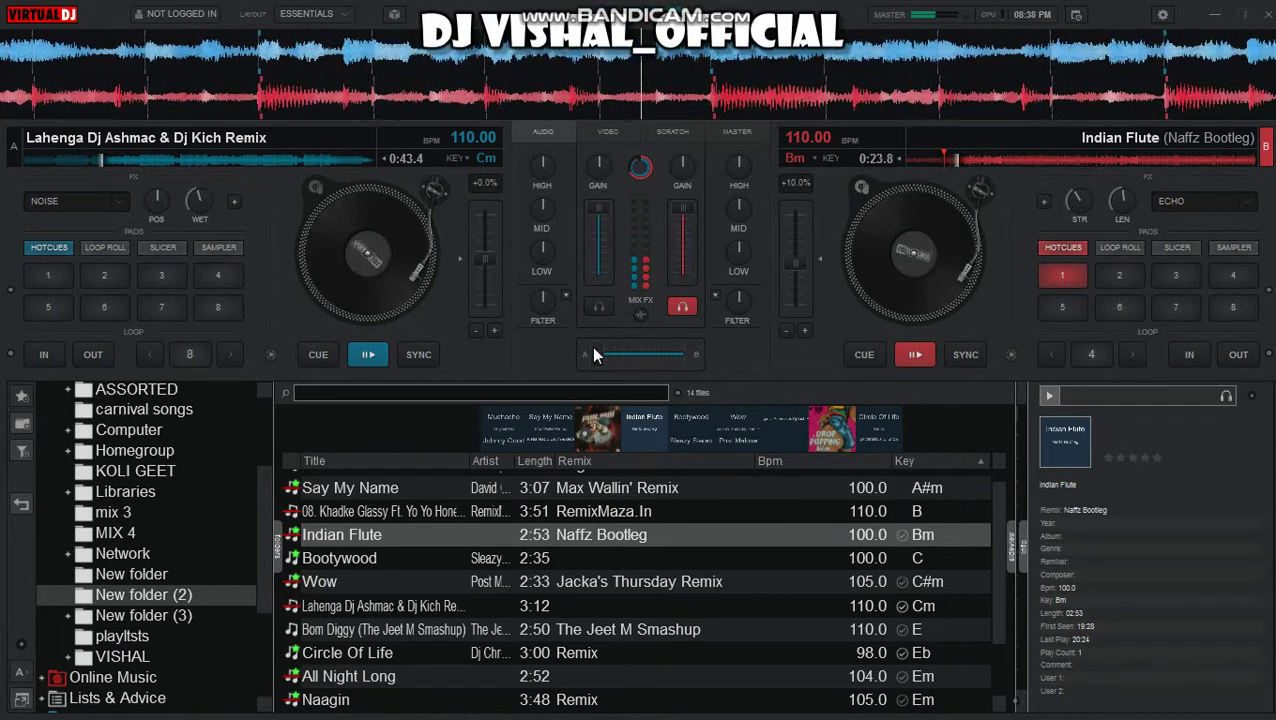
# - Trigger a 1/2 loop roll on deck A and crossfade from Lahenga fully over to Indian Flute on deck B
pyautogui.click(105, 247)
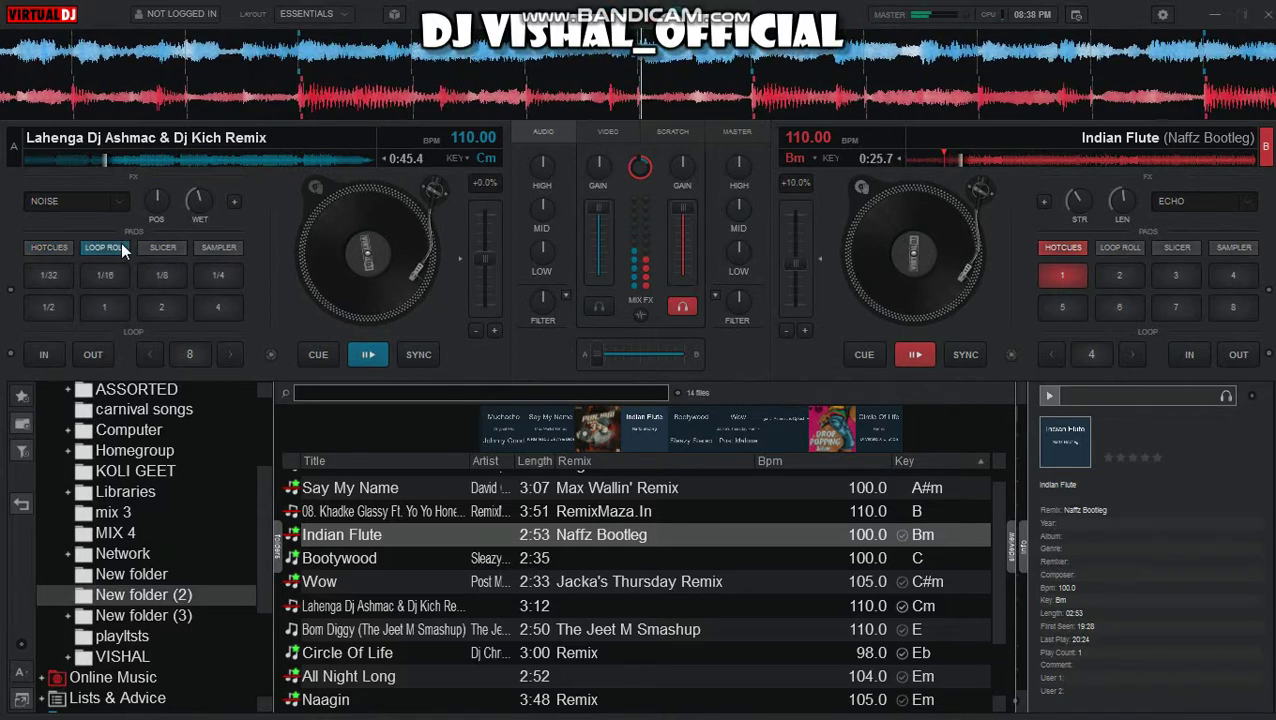
pyautogui.click(57, 311)
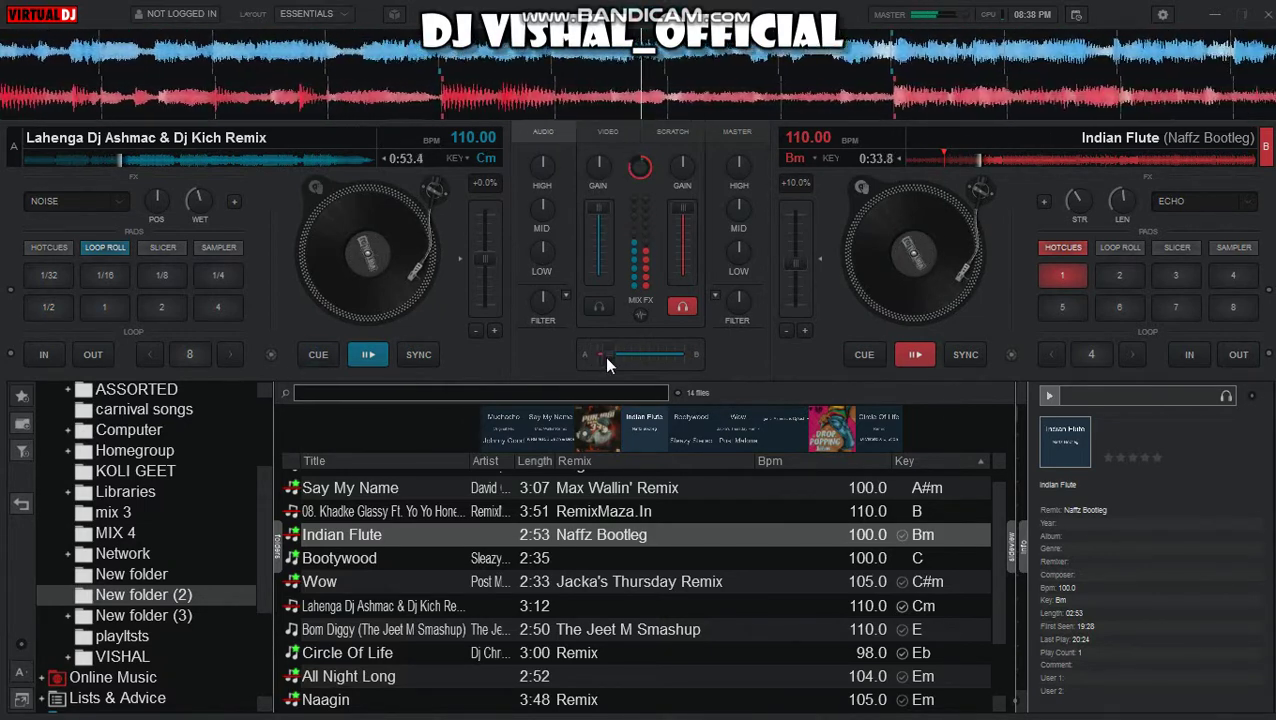
pyautogui.moveTo(604, 356); pyautogui.dragTo(617, 359)
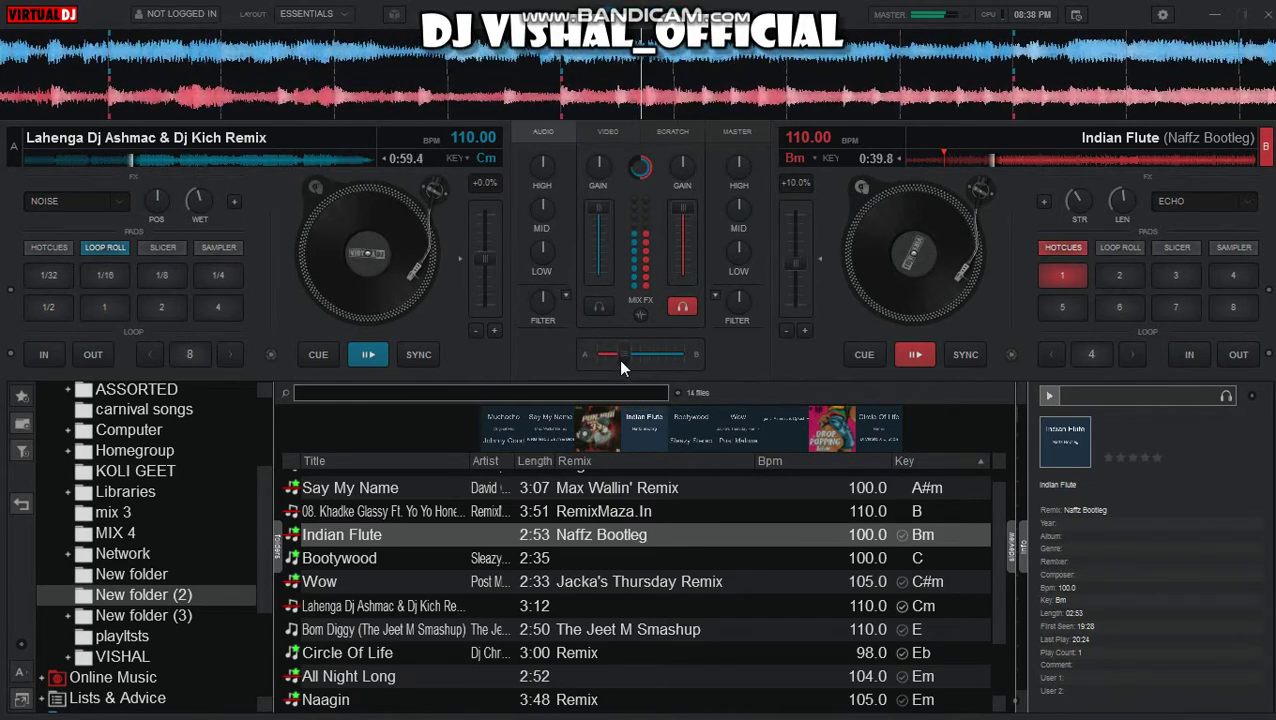
pyautogui.moveTo(624, 362); pyautogui.dragTo(648, 366)
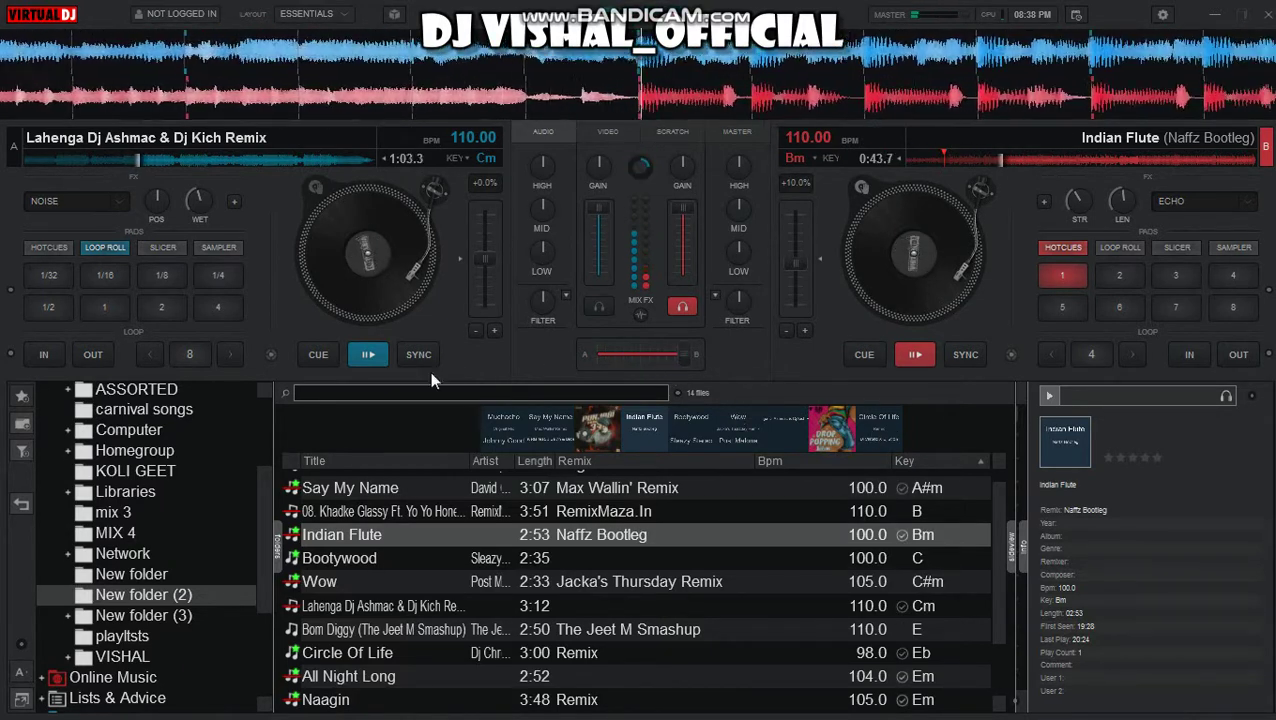
# - Load and play 08. Khadke Glassy on deck A, crossfading fully to it while high-pass filtering deck B
pyautogui.doubleClick(372, 508)
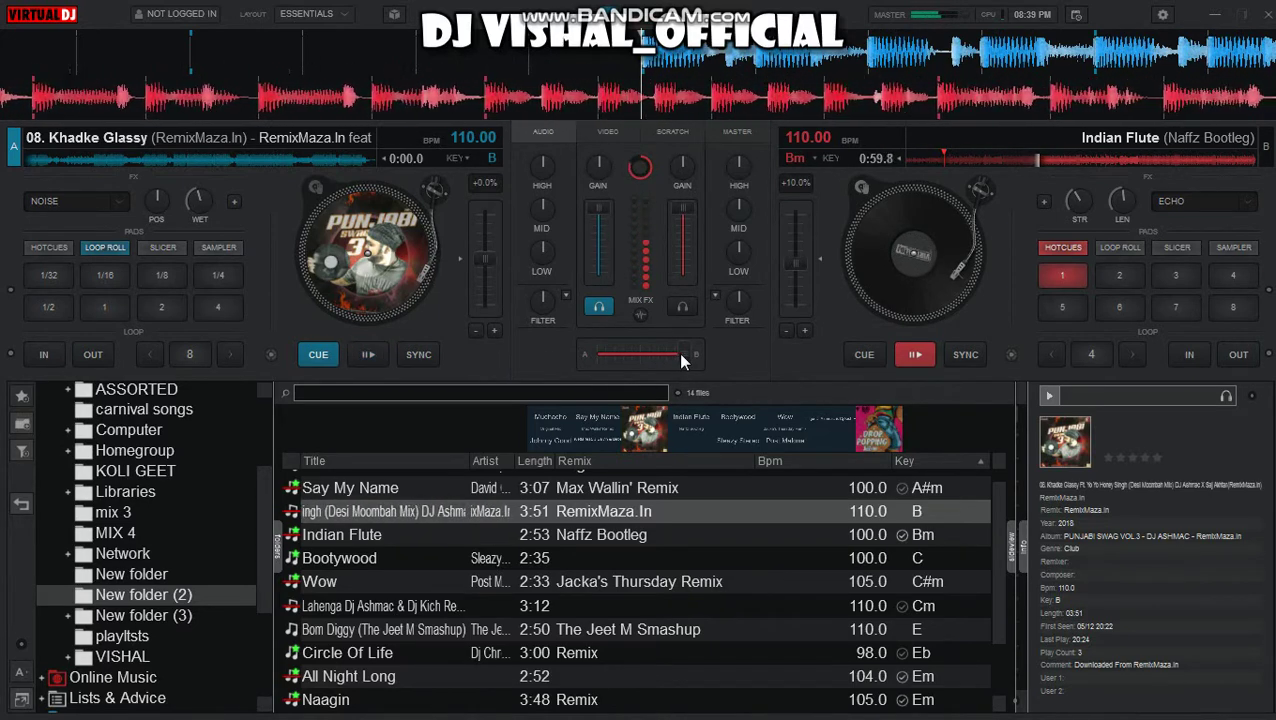
pyautogui.press('space')
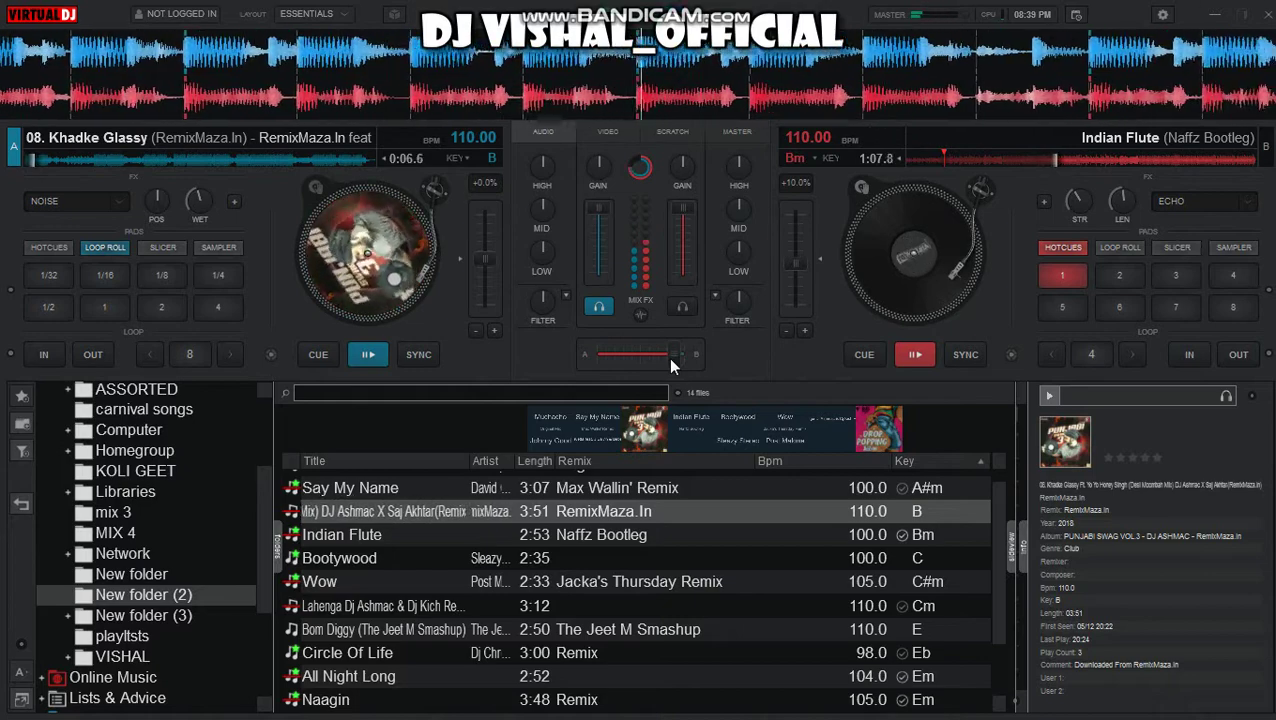
pyautogui.moveTo(668, 357); pyautogui.dragTo(641, 355)
pyautogui.moveTo(735, 313); pyautogui.dragTo(751, 306)
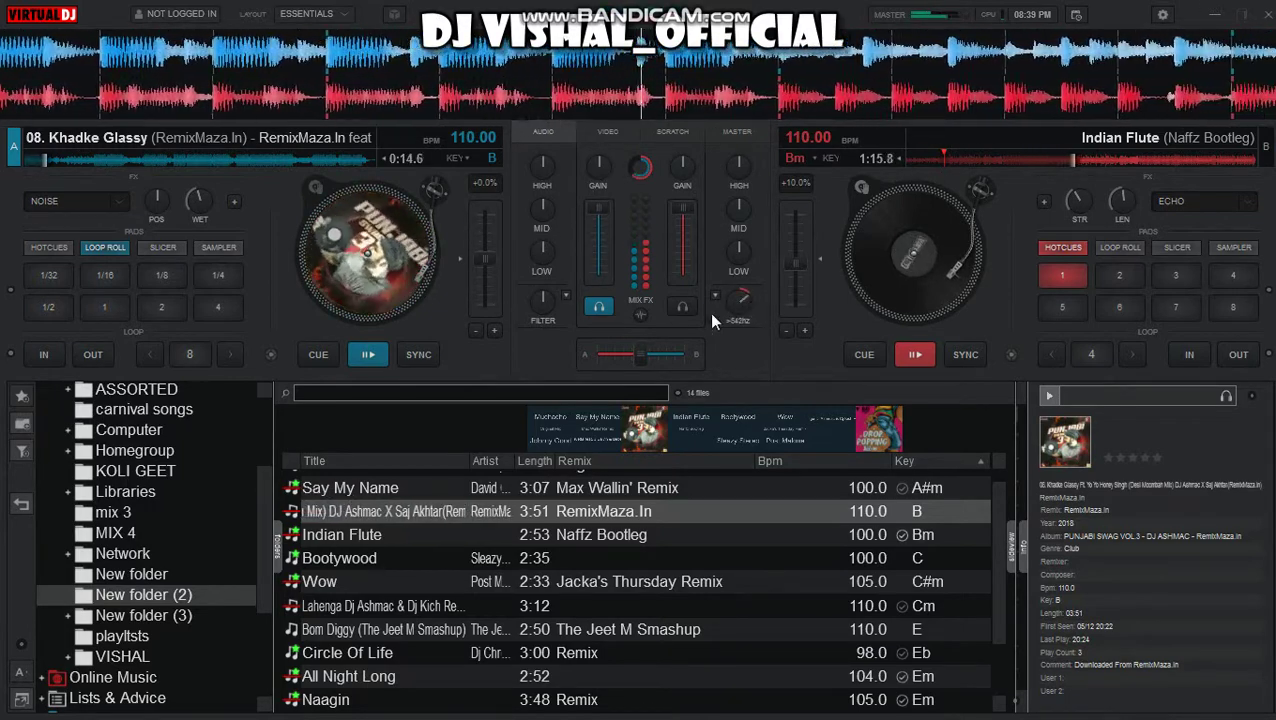
pyautogui.moveTo(635, 357); pyautogui.dragTo(597, 357)
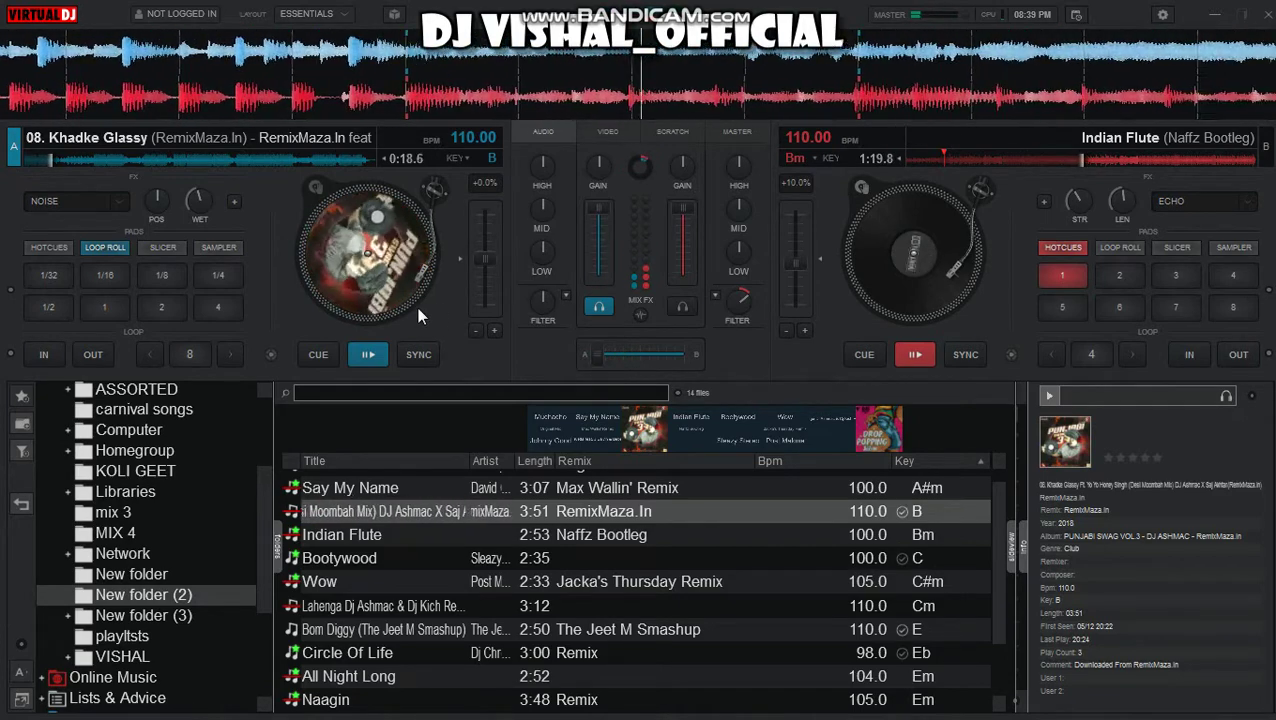
# - Load Muchacho (Original Mix) onto deck B and reset that deck's filter to neutral
pyautogui.scroll(-1, 420, 544)
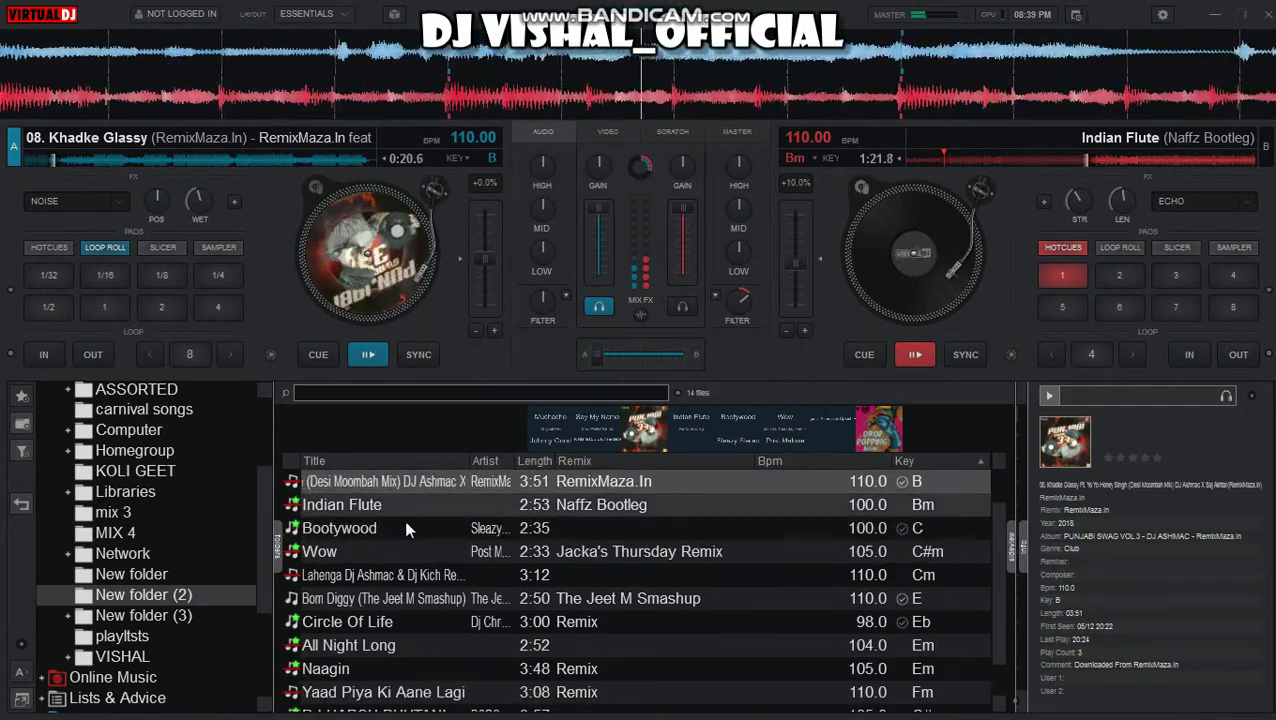
pyautogui.scroll(2, 405, 521)
pyautogui.moveTo(340, 481); pyautogui.dragTo(949, 259)
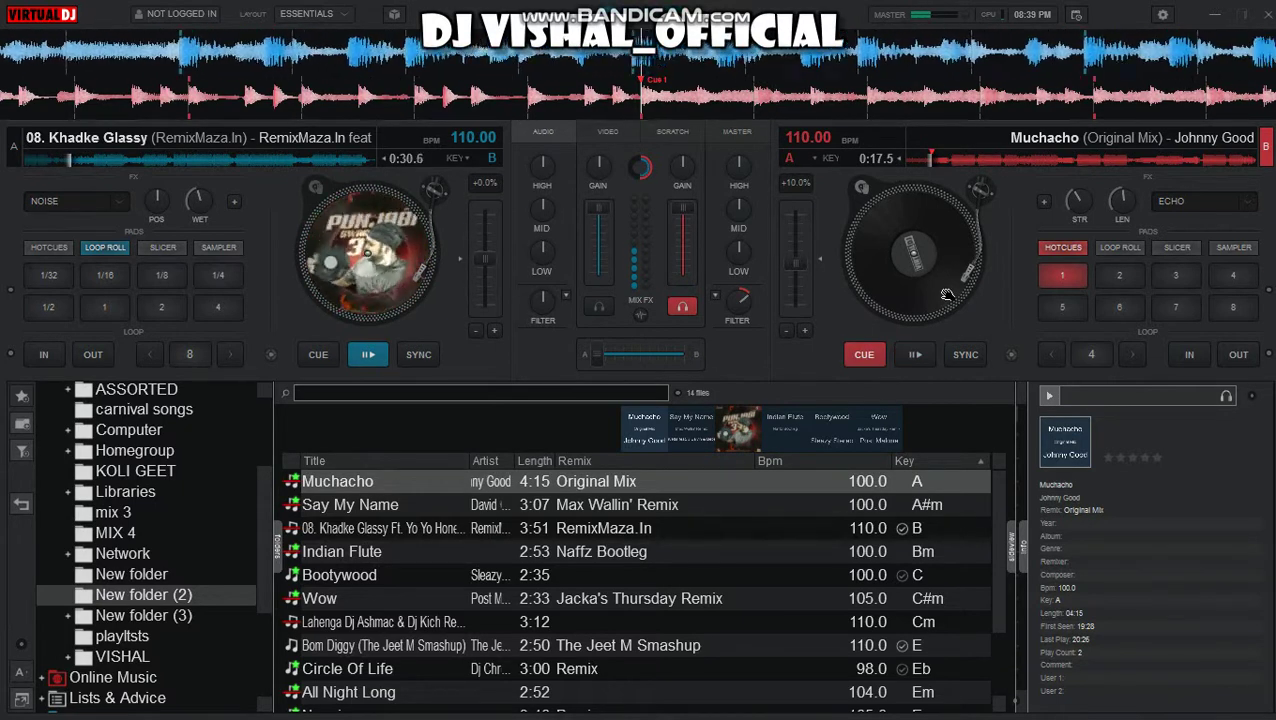
pyautogui.rightClick(738, 300)
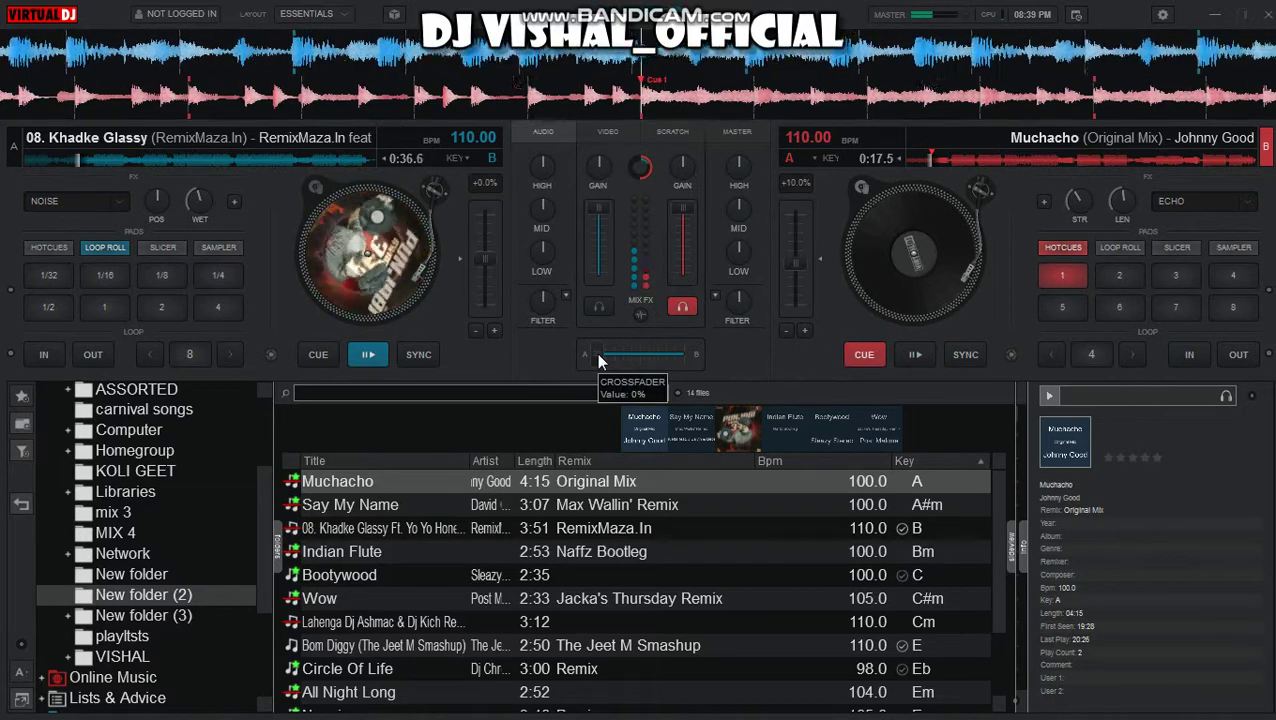
# - Stab Muchacho in from its cue point on deck B, start it playing, and crossfade fully to deck B
pyautogui.press('space')
pyautogui.press('space')
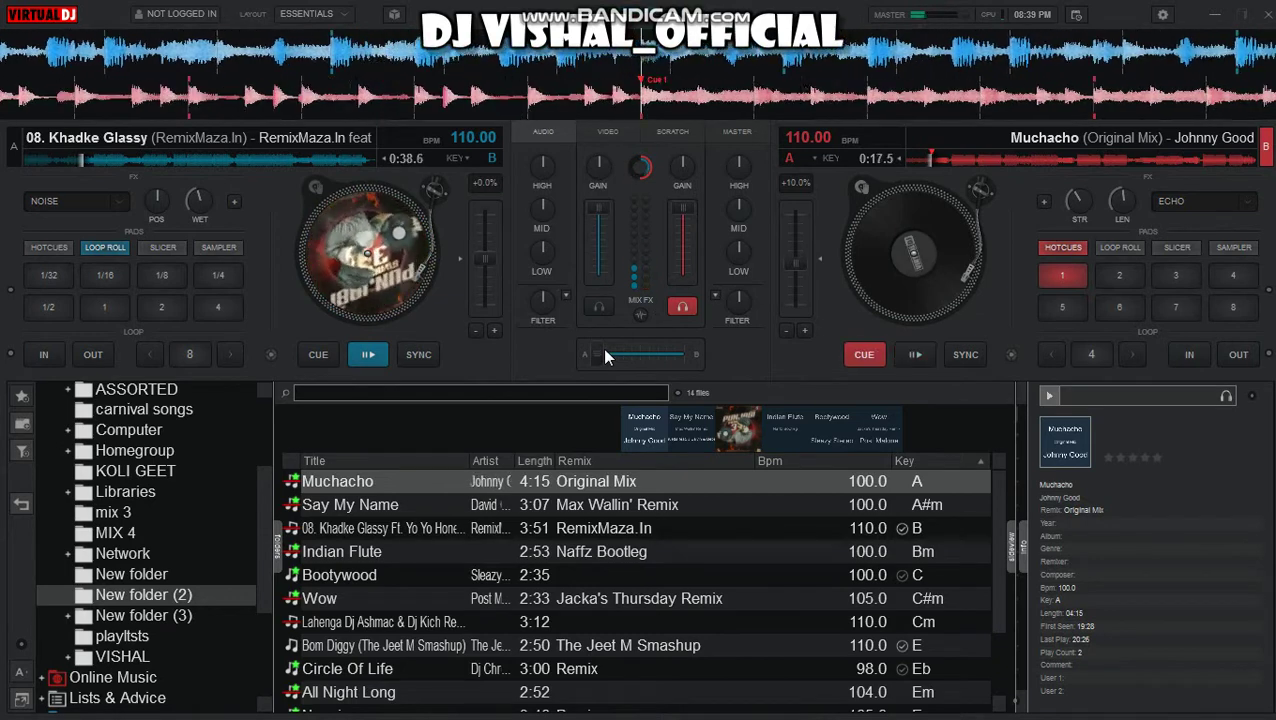
pyautogui.moveTo(599, 348); pyautogui.dragTo(615, 350)
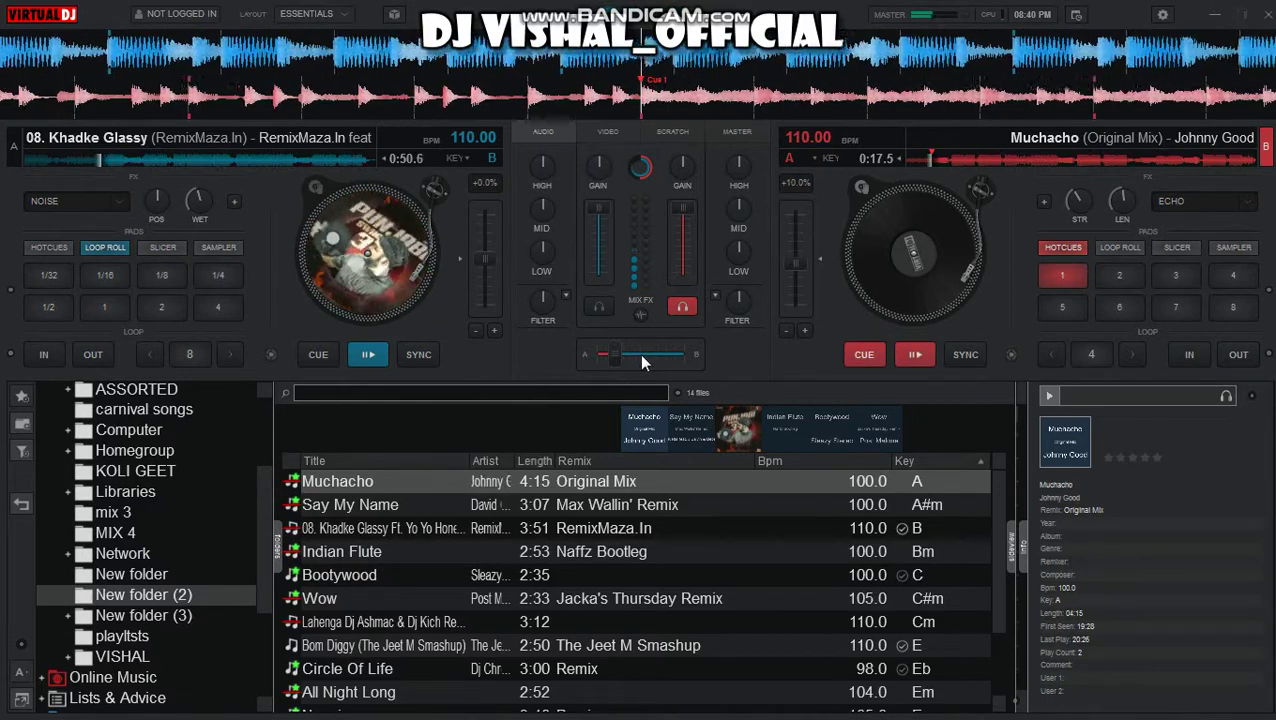
pyautogui.moveTo(645, 364)
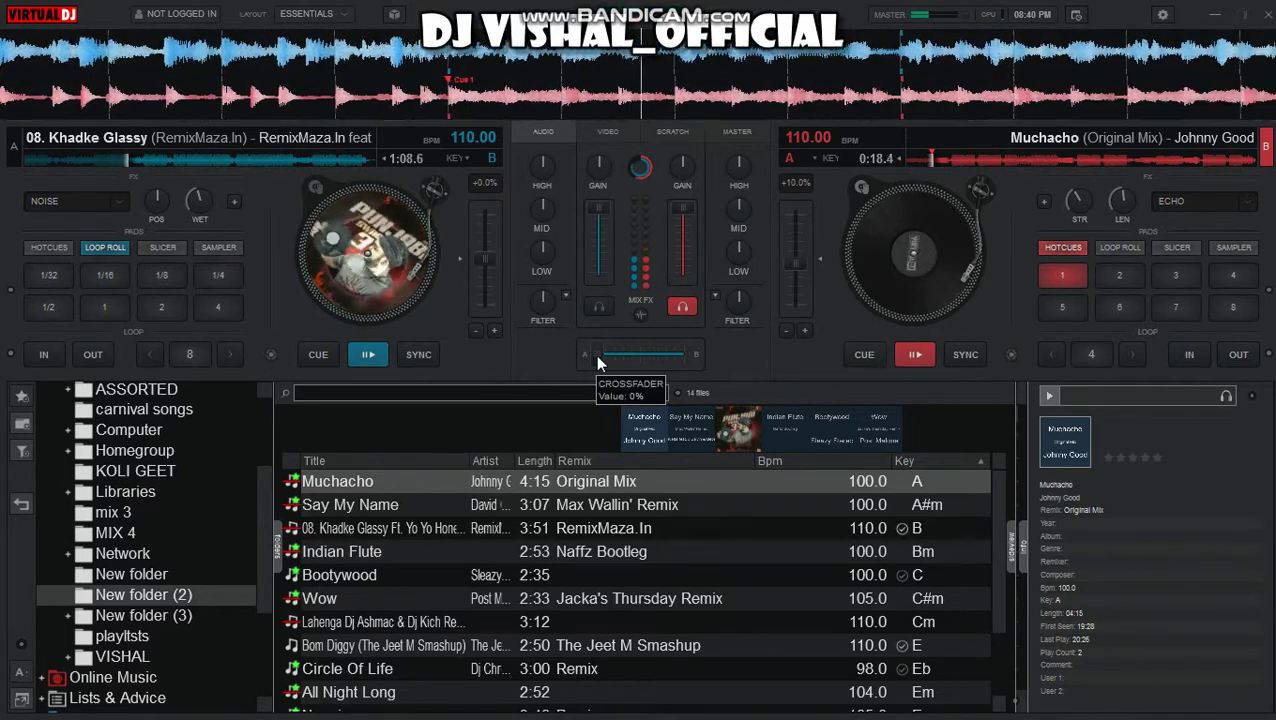
pyautogui.moveTo(597, 362); pyautogui.dragTo(671, 382)
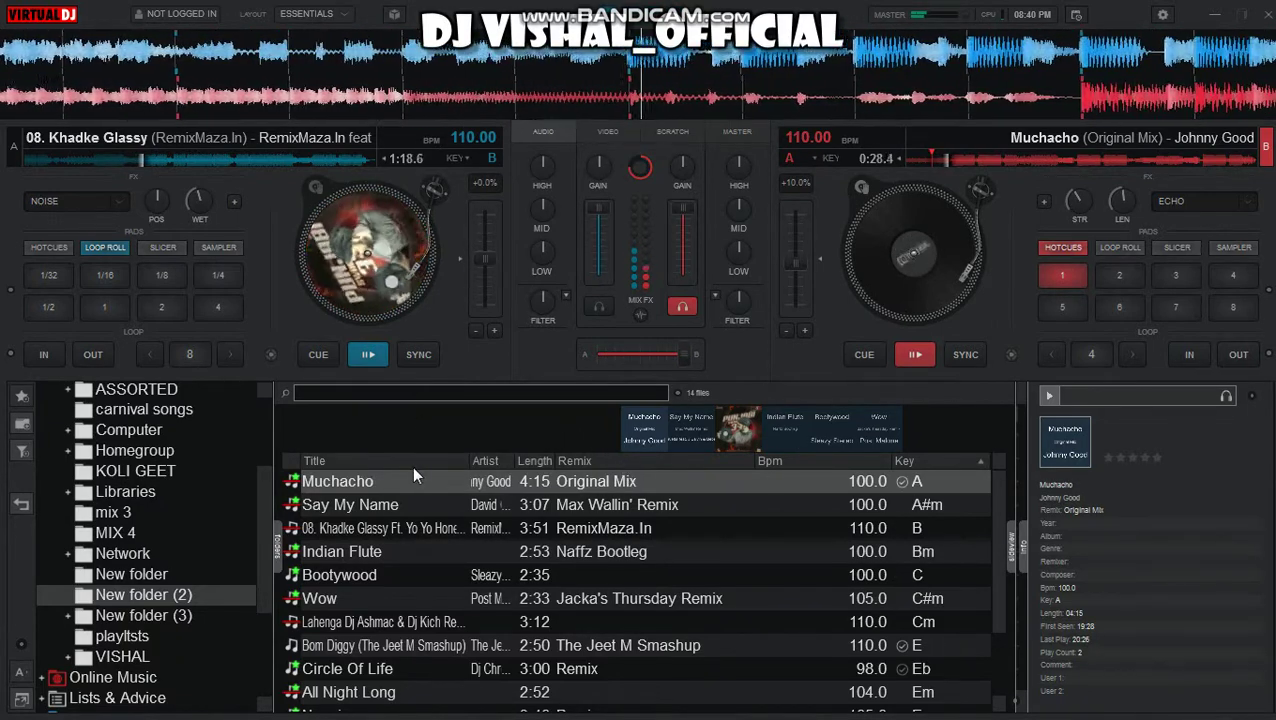
# - Load Say My Name (Max Wallin' Remix) onto deck A, start it, and sync its tempo to deck B
pyautogui.click(365, 505)
pyautogui.moveTo(325, 365); pyautogui.dragTo(312, 284)
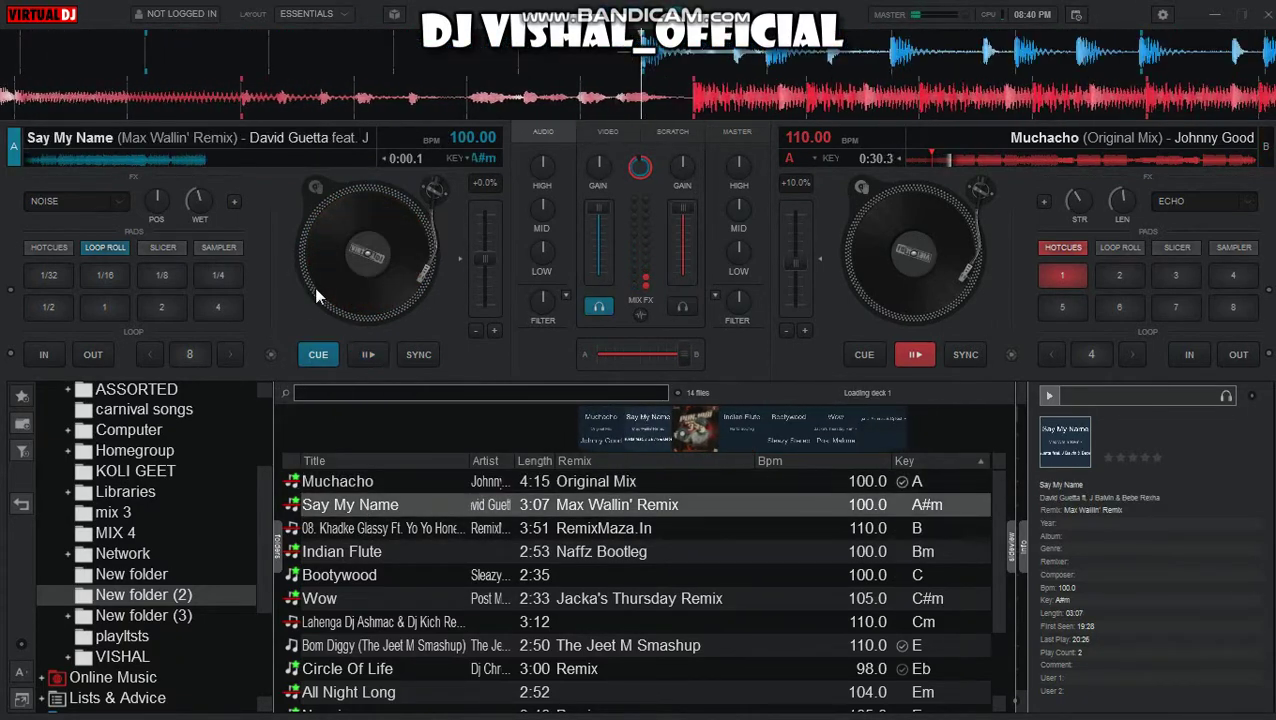
pyautogui.press('space')
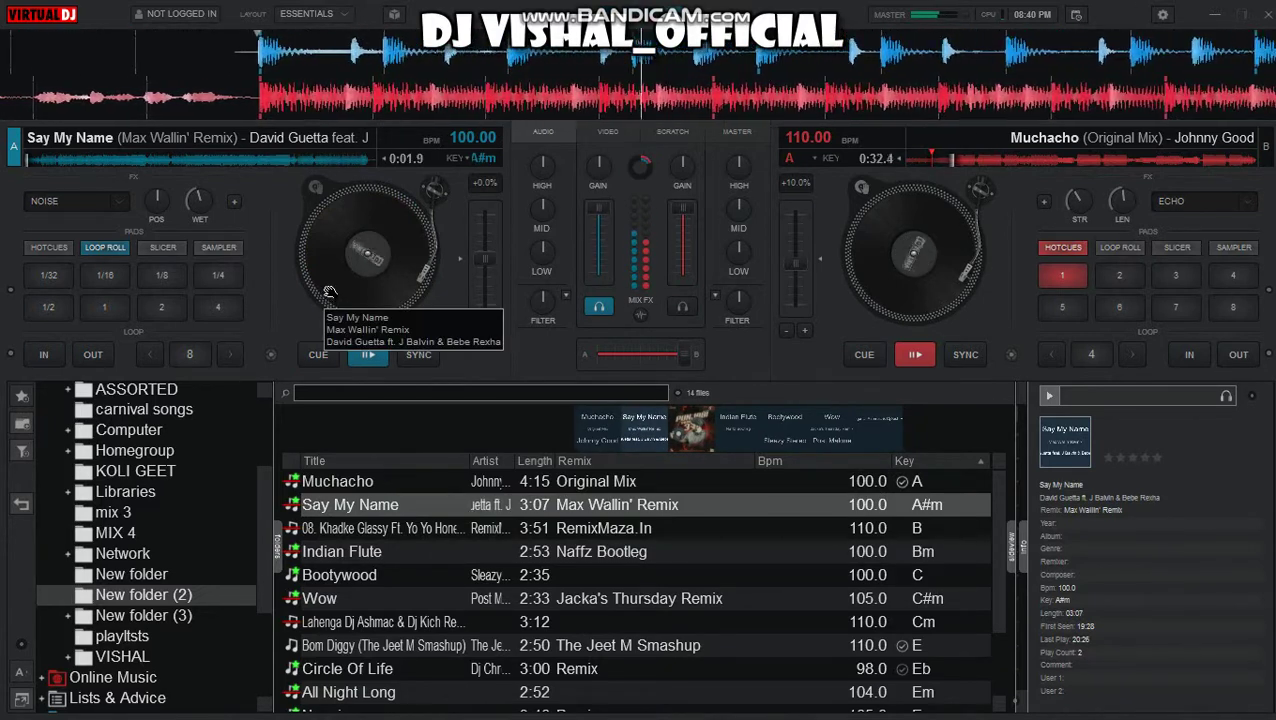
pyautogui.press('s')
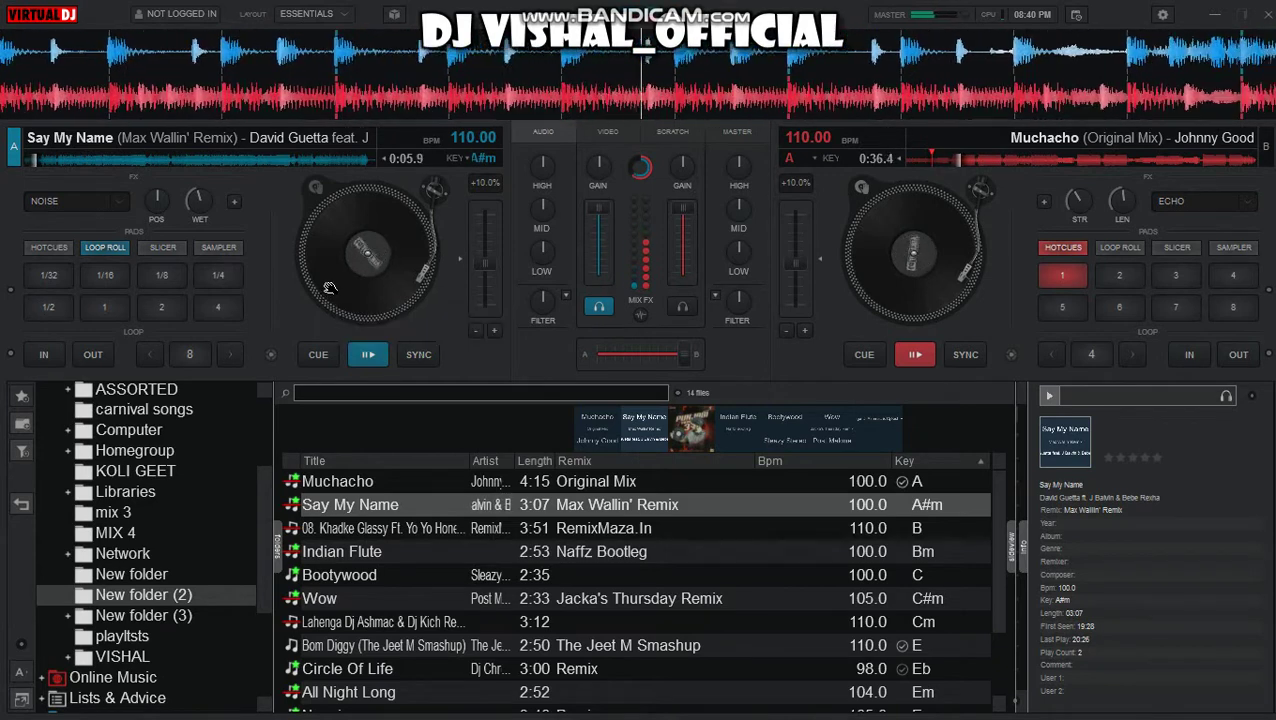
# - Return Say My Name to its starting cue and restart it in time with Muchacho's beat
pyautogui.press('c')
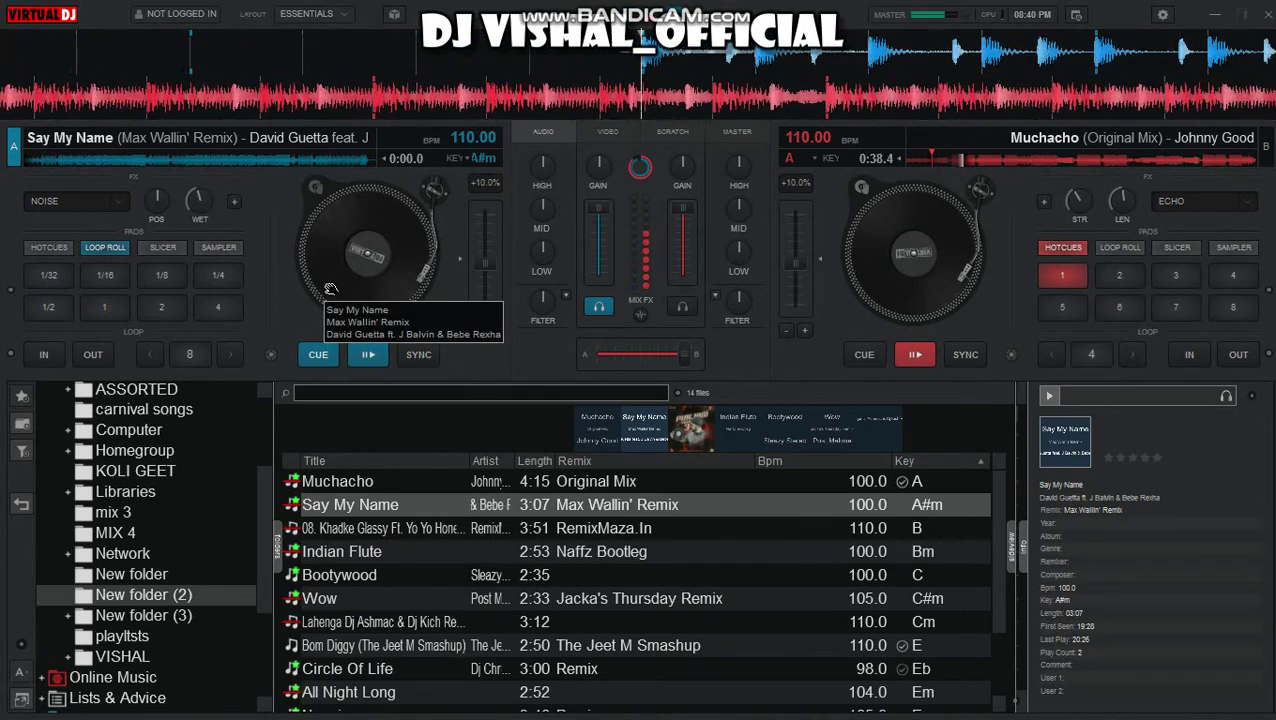
pyautogui.press('space')
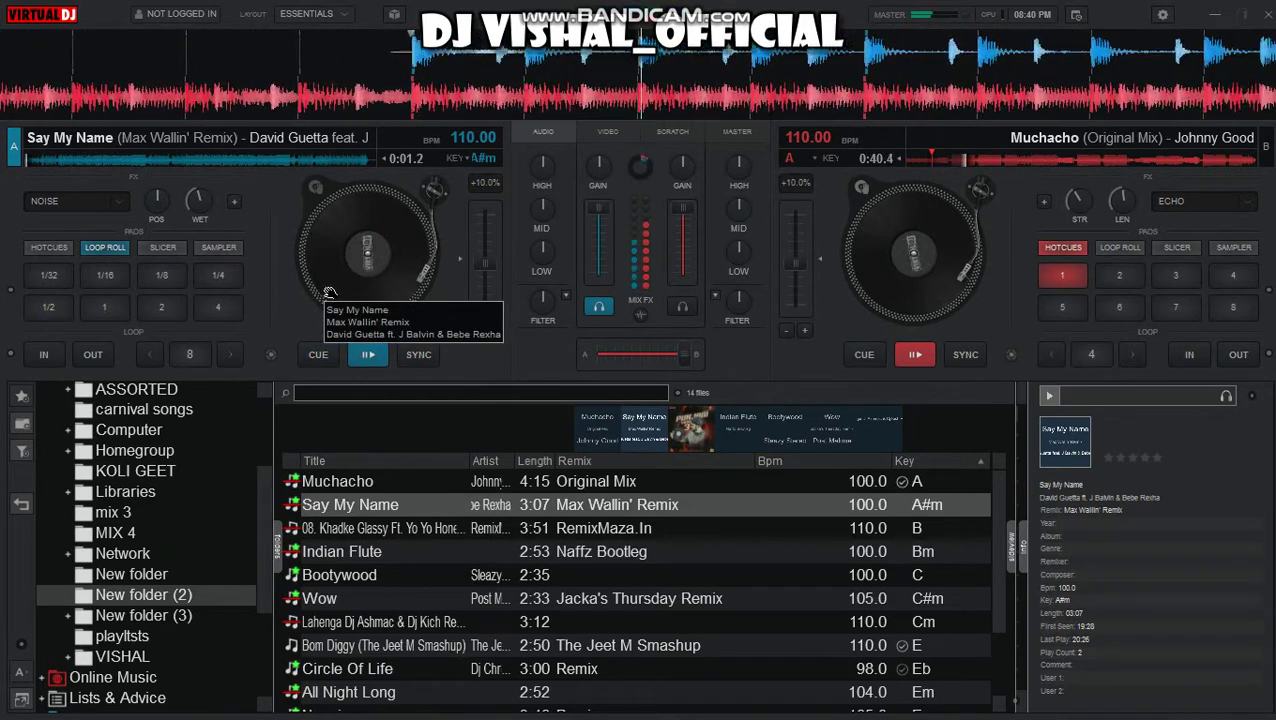
pyautogui.press('c')
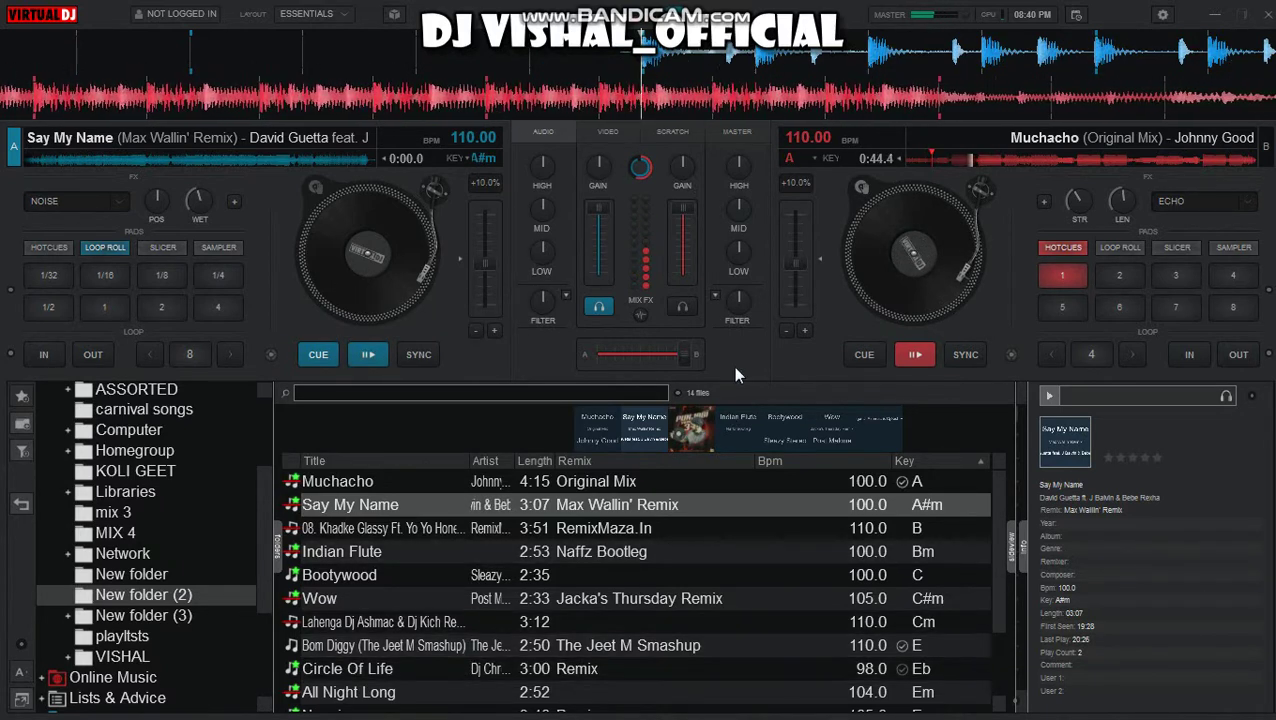
pyautogui.scroll(-2, 671, 636)
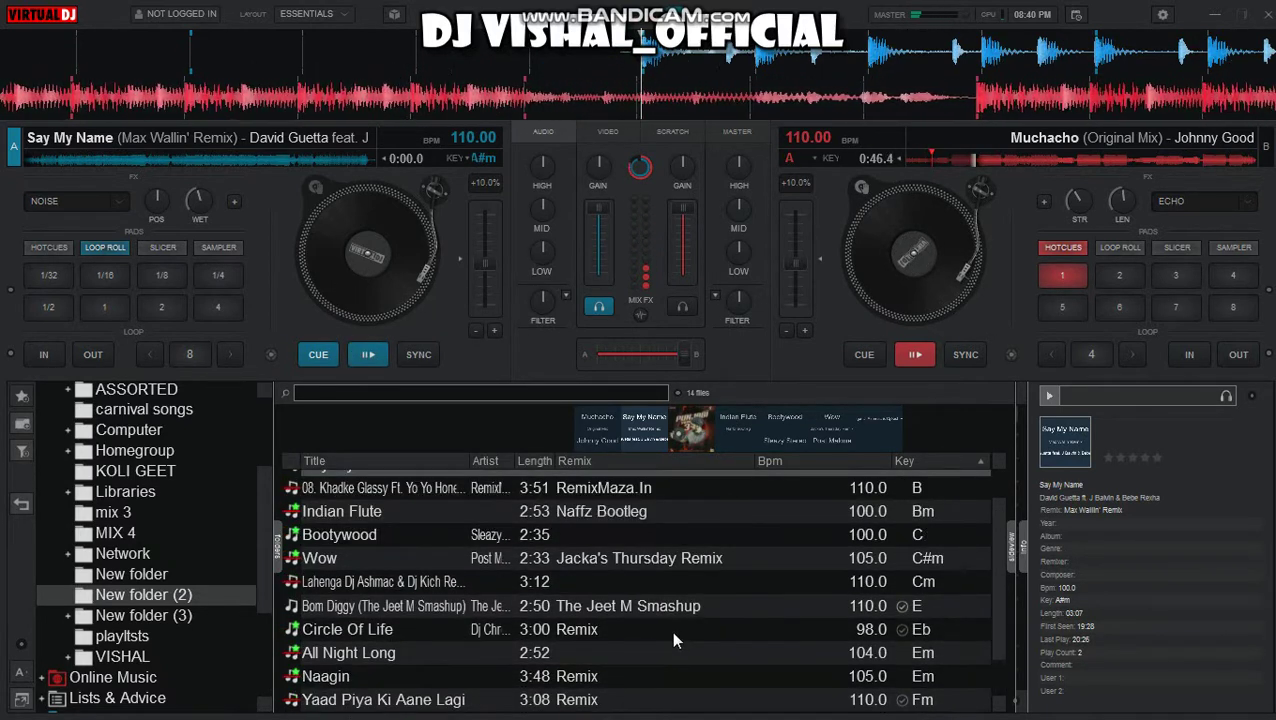
pyautogui.press('space')
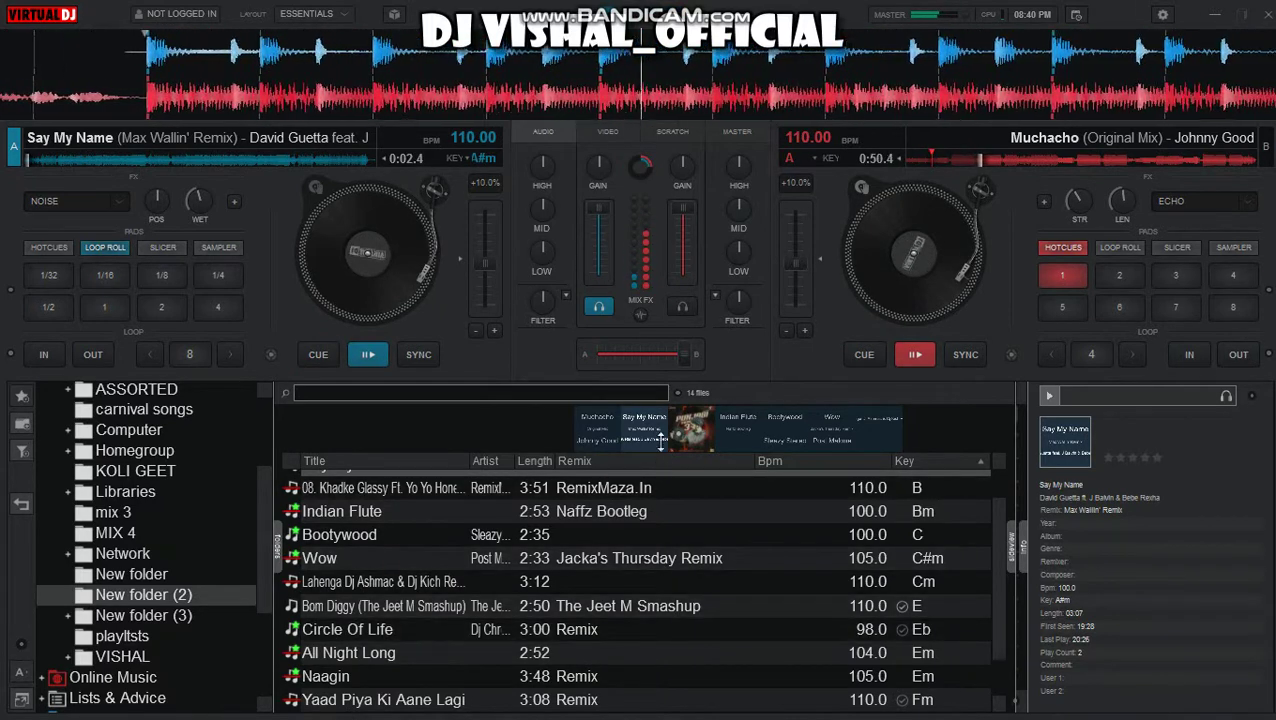
# - Crossfade from Muchacho to Say My Name on deck A, high-pass filtering deck B to about 8 kHz before resetting its filter
pyautogui.moveTo(682, 359); pyautogui.dragTo(642, 364)
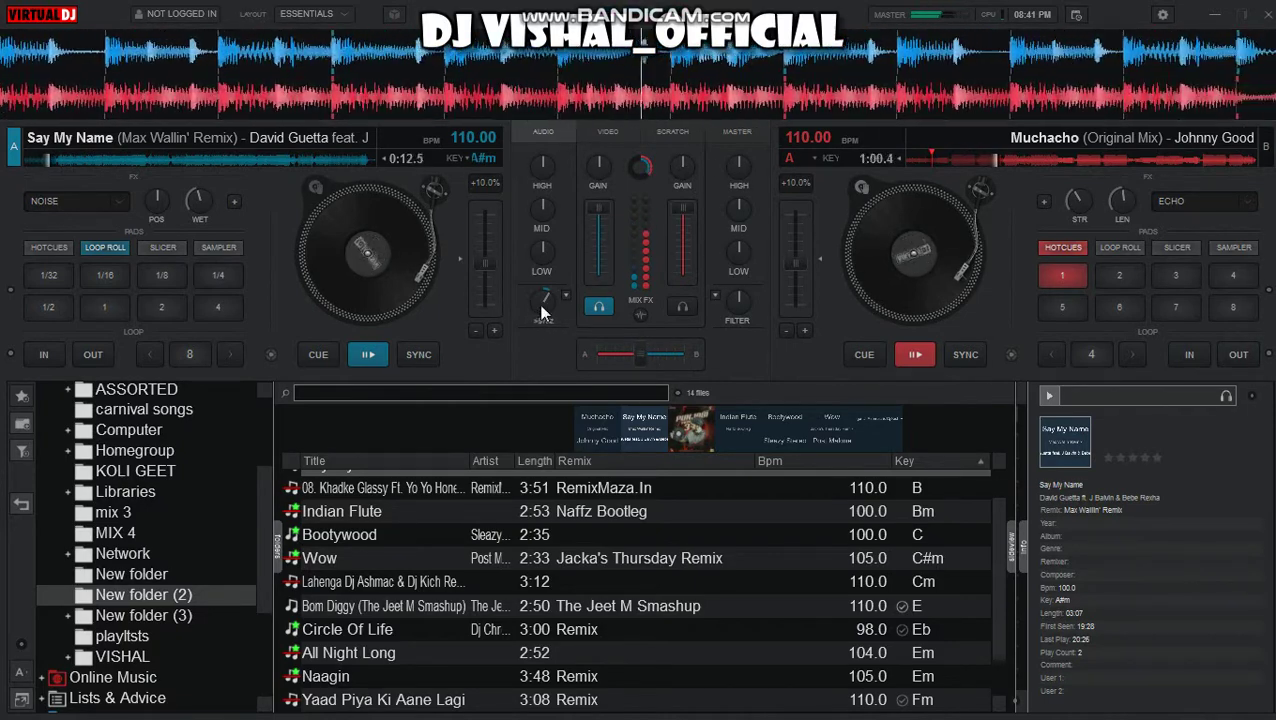
pyautogui.moveTo(736, 303); pyautogui.dragTo(753, 302)
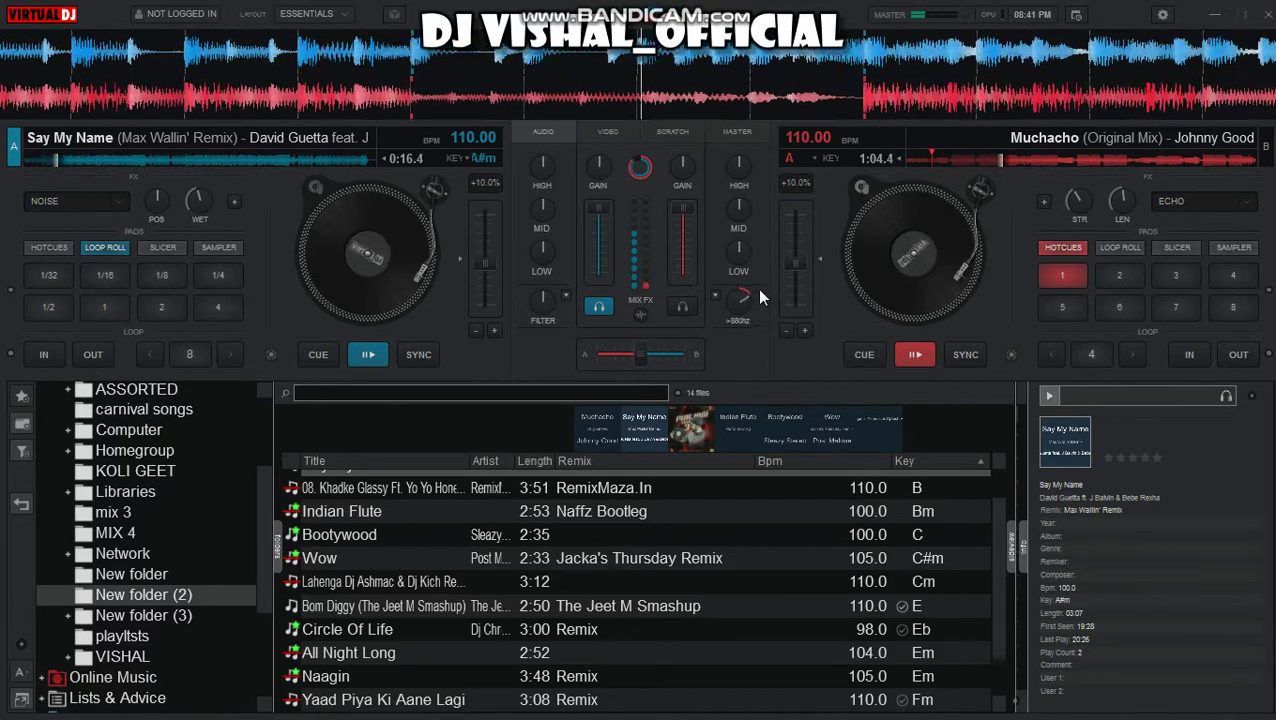
pyautogui.moveTo(645, 352); pyautogui.dragTo(545, 358)
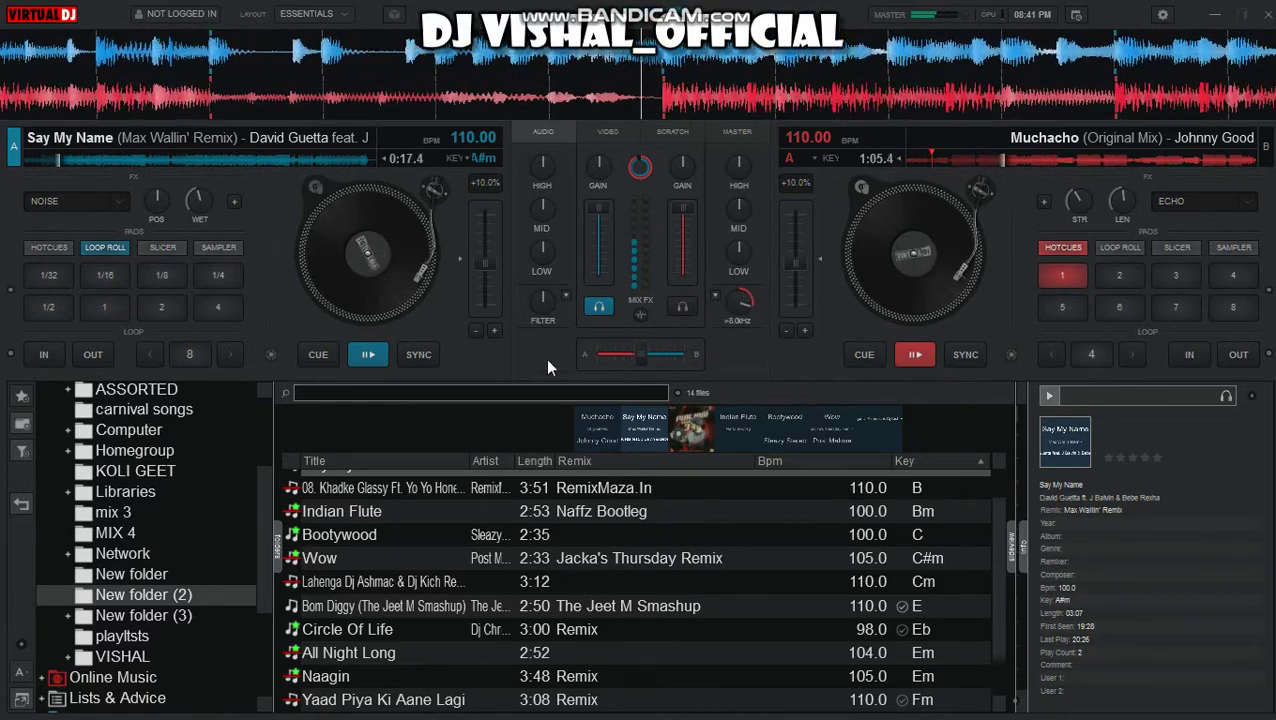
pyautogui.rightClick(744, 298)
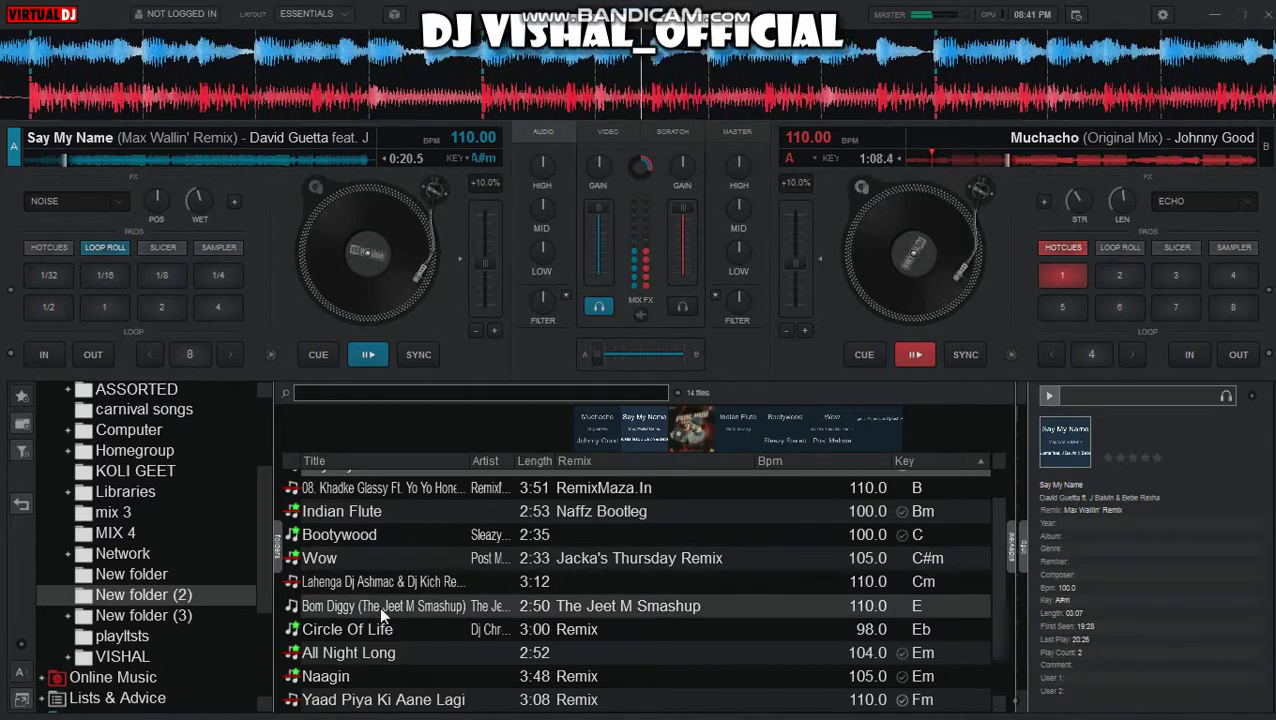
# - Load Wow (Jacka's Thursday Remix) onto deck B at hot cue 1
pyautogui.scroll(-2, 442, 645)
pyautogui.click(343, 516)
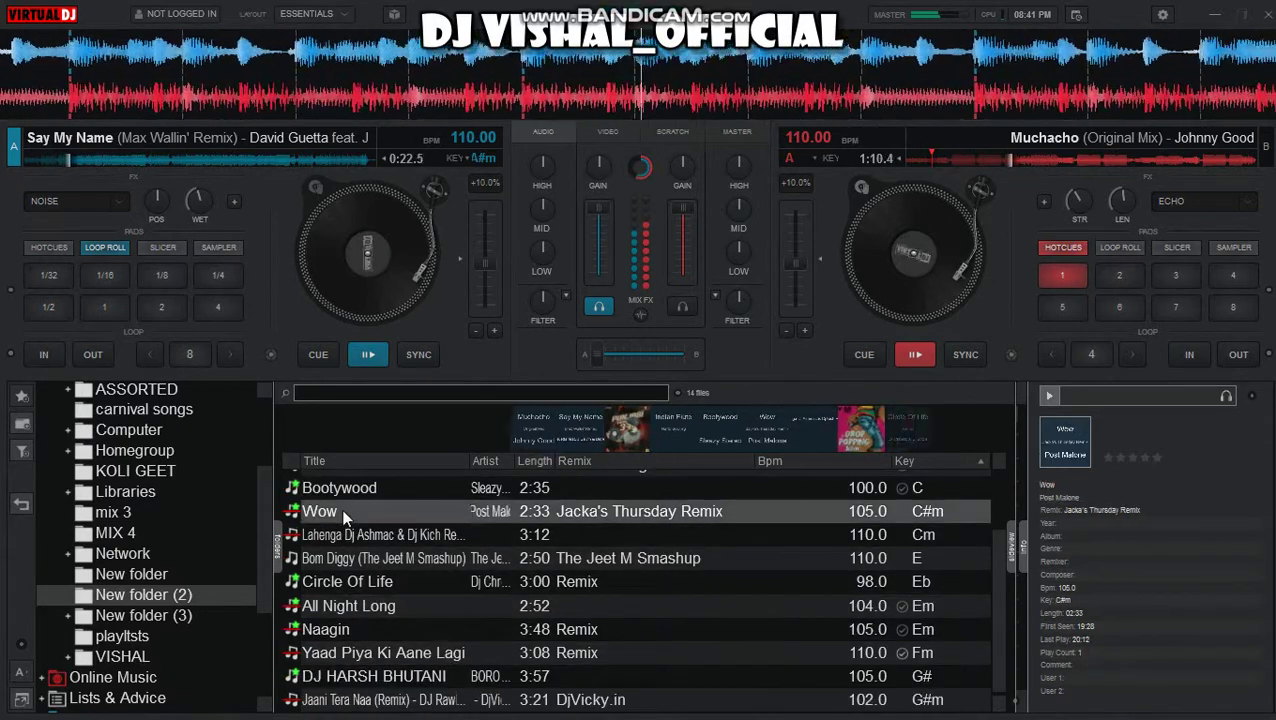
pyautogui.moveTo(343, 516); pyautogui.dragTo(1055, 272)
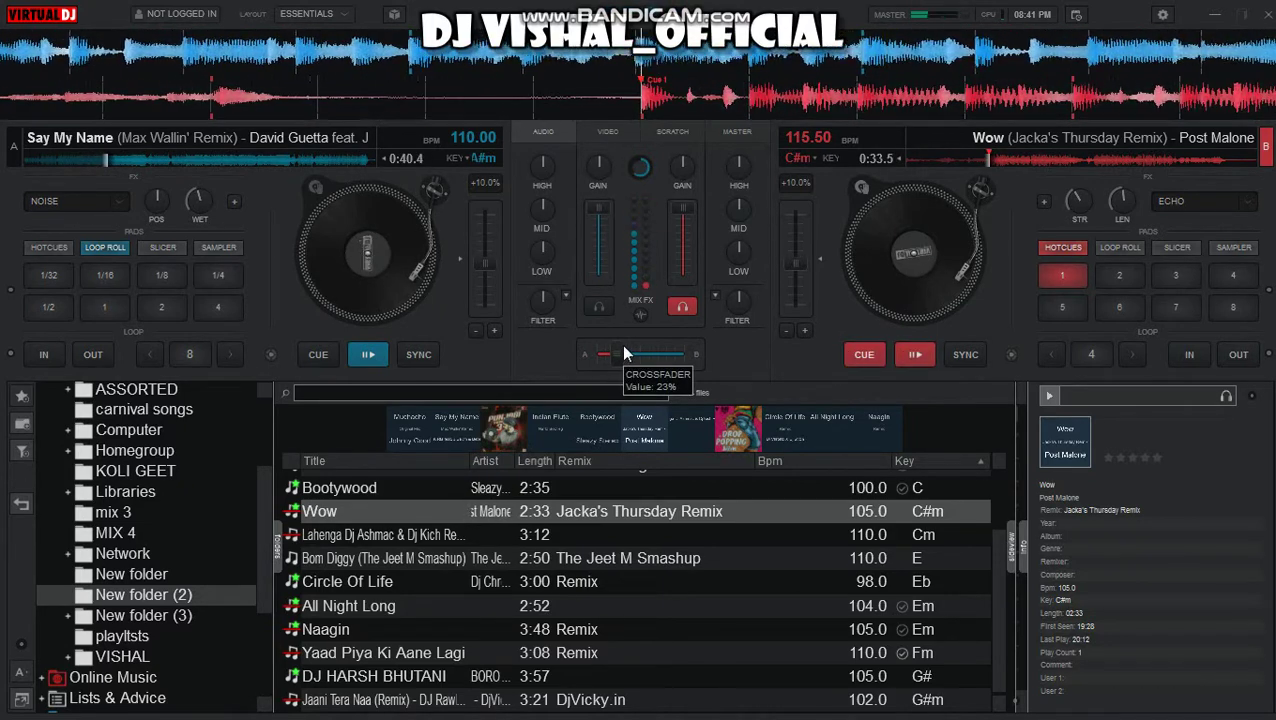
# - Bring Wow in on deck B with crossfader moves, start it playing, and crossfade fully to deck B
pyautogui.moveTo(624, 353)
pyautogui.mouseDown()
pyautogui.moveTo(584, 360)
pyautogui.moveTo(607, 362)
pyautogui.mouseUp()
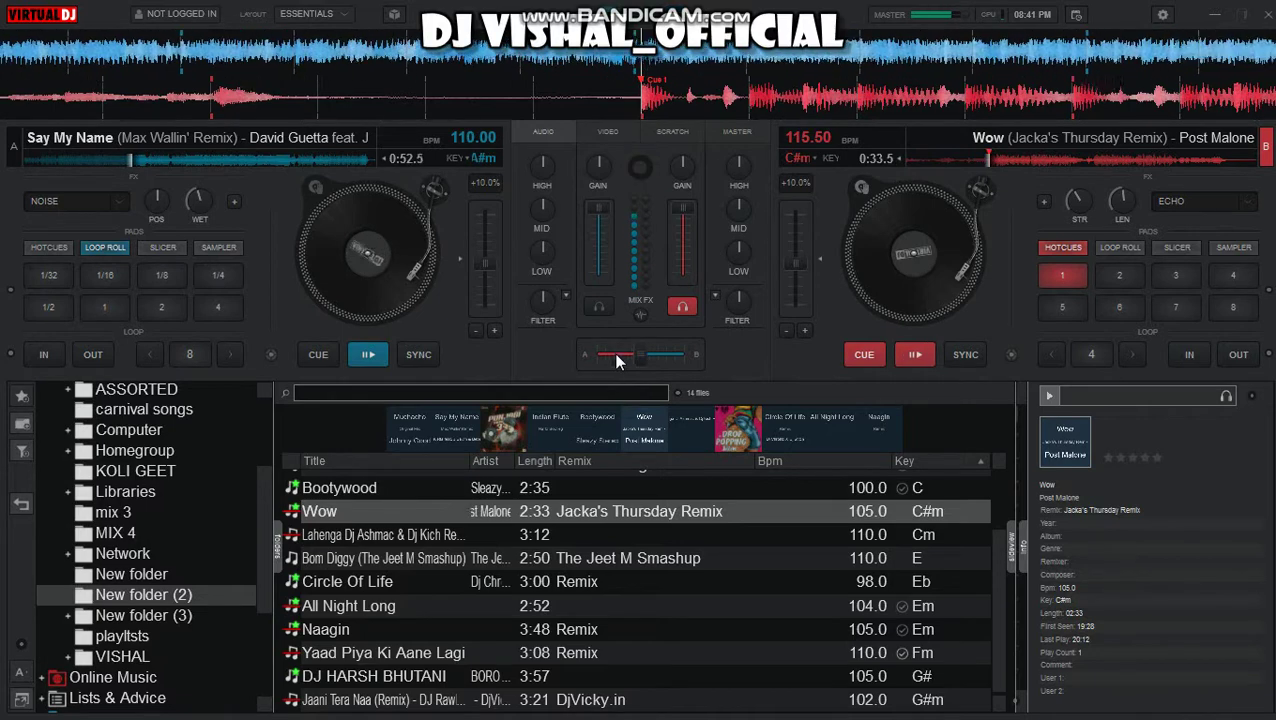
pyautogui.moveTo(617, 355); pyautogui.dragTo(640, 354)
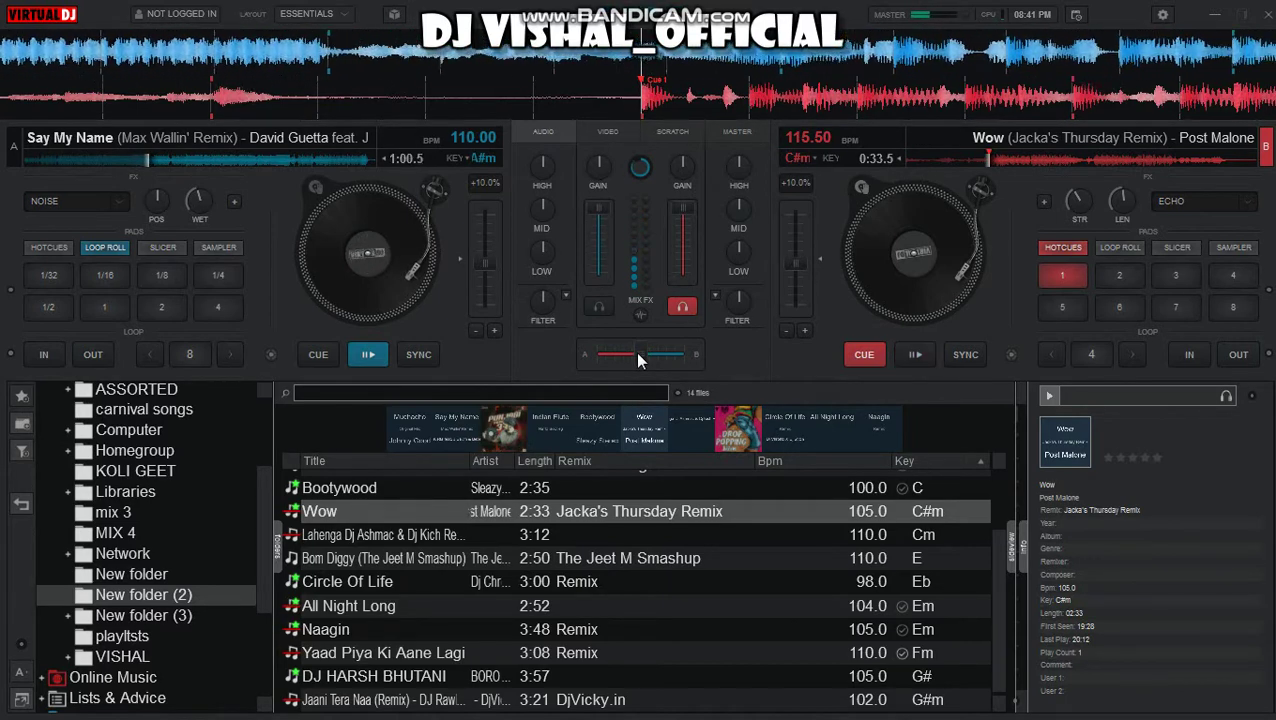
pyautogui.moveTo(637, 353); pyautogui.dragTo(686, 354)
pyautogui.press('space')
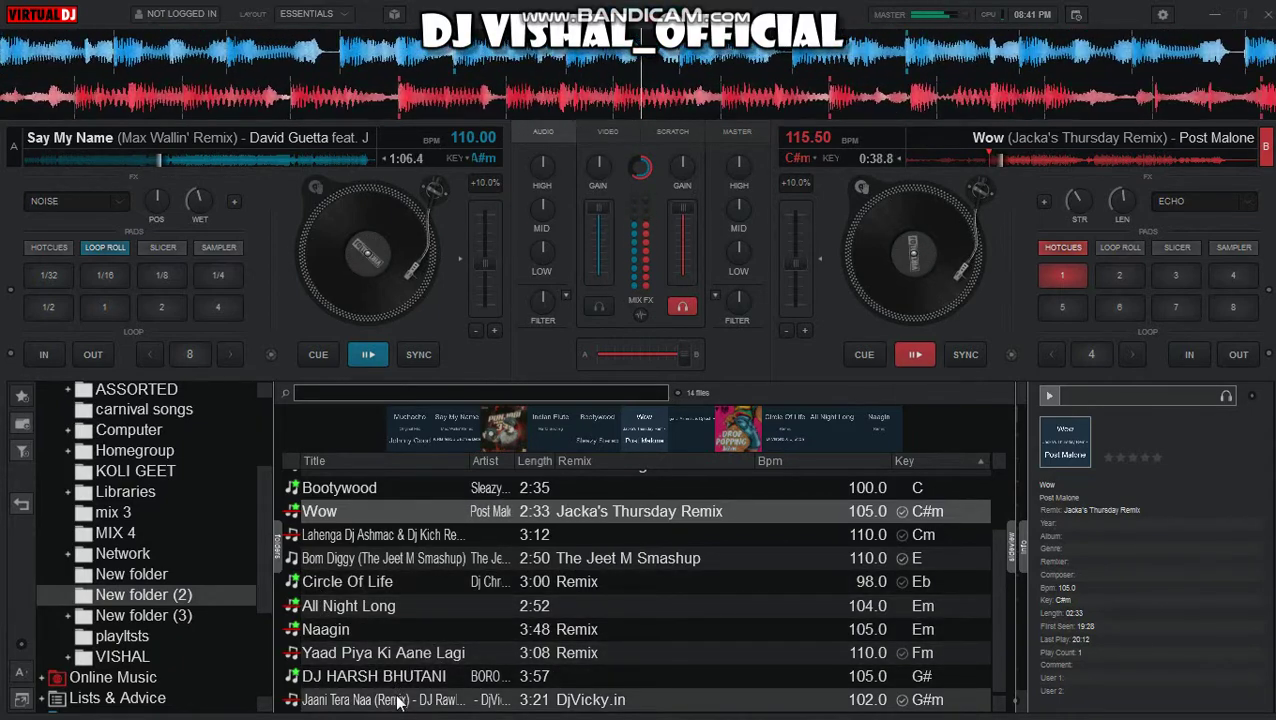
# - Bring Jaani Tera Naa (Remix) in on deck A with a full crossfade and ease its tempo down to 113.53 BPM
pyautogui.moveTo(398, 703); pyautogui.dragTo(300, 220)
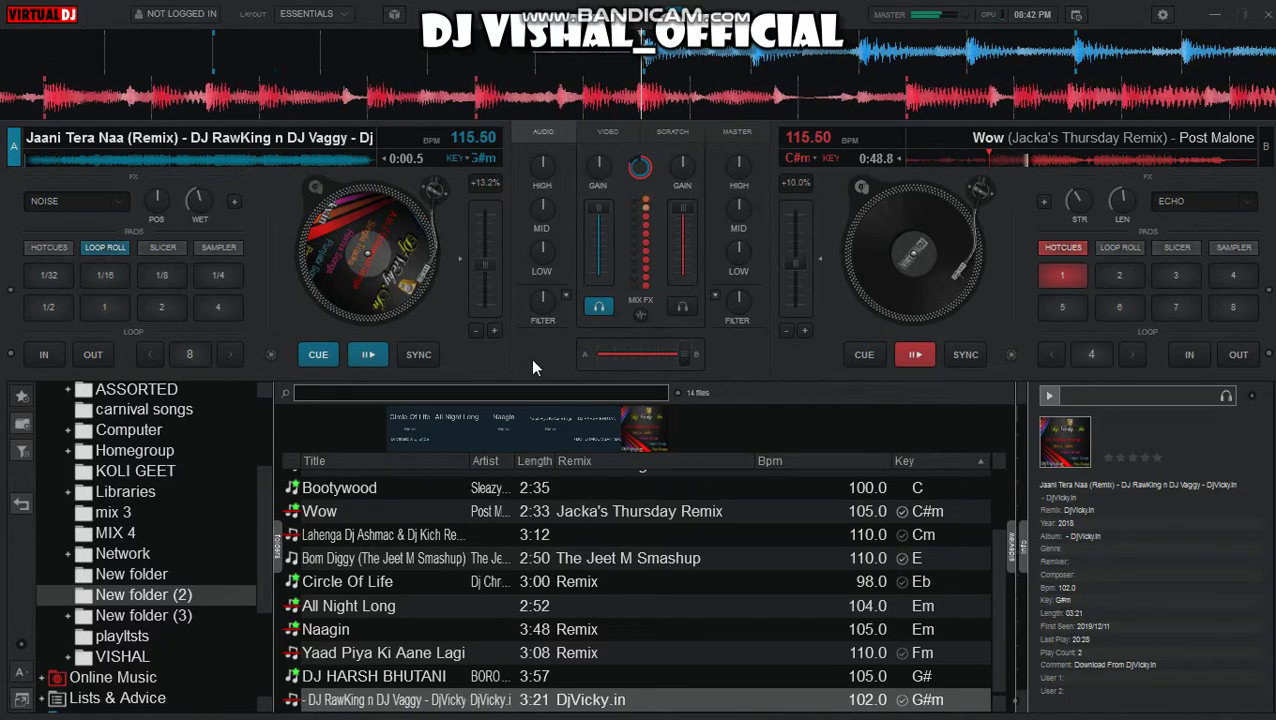
pyautogui.press('space')
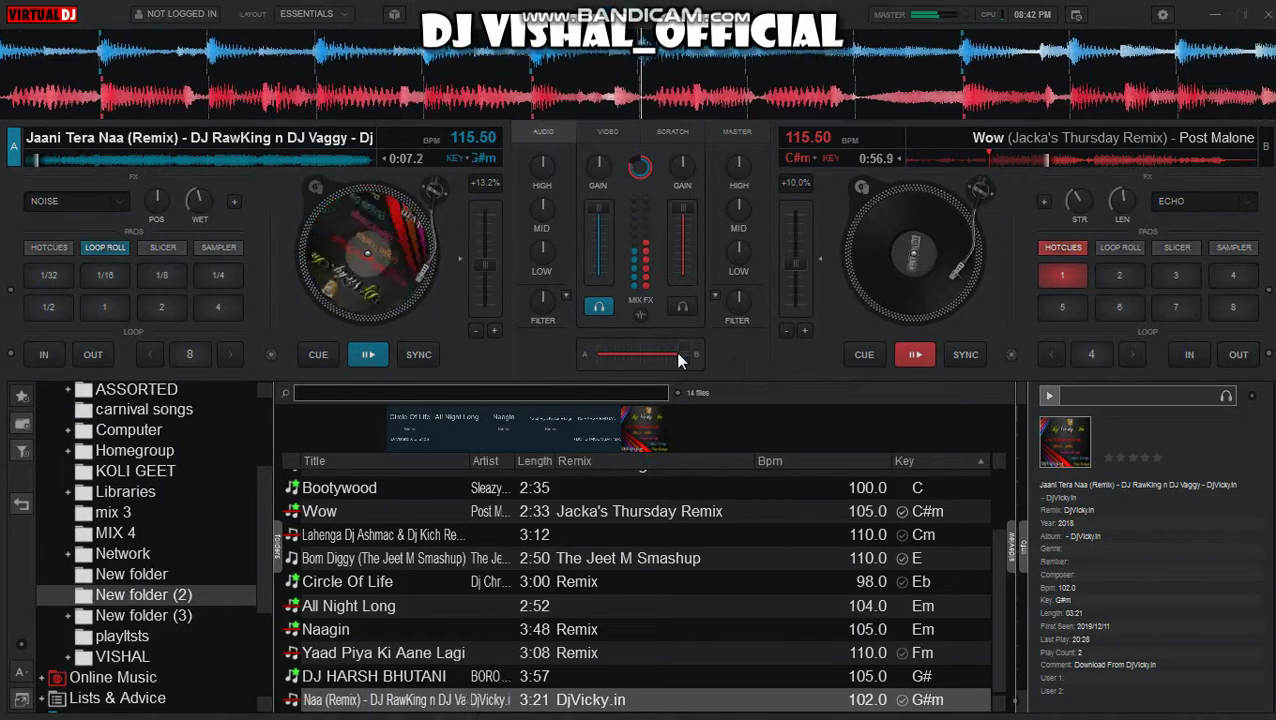
pyautogui.moveTo(682, 358); pyautogui.dragTo(556, 372)
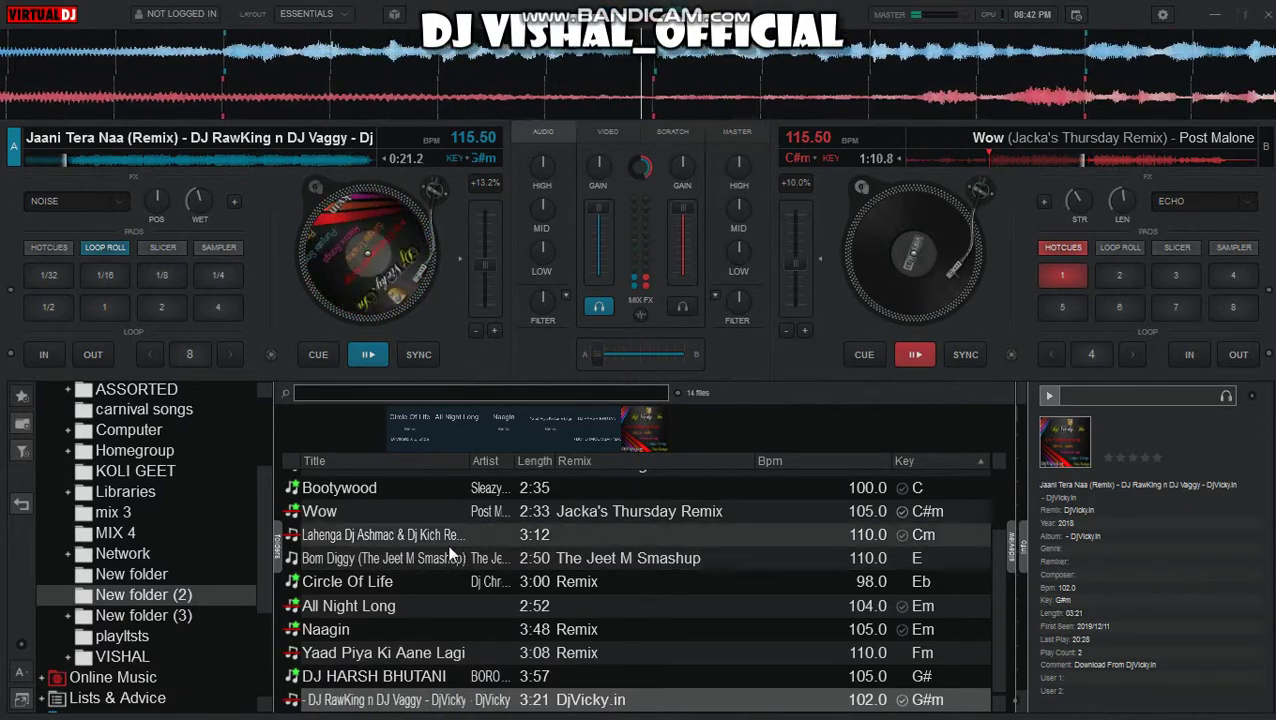
pyautogui.click(459, 258)
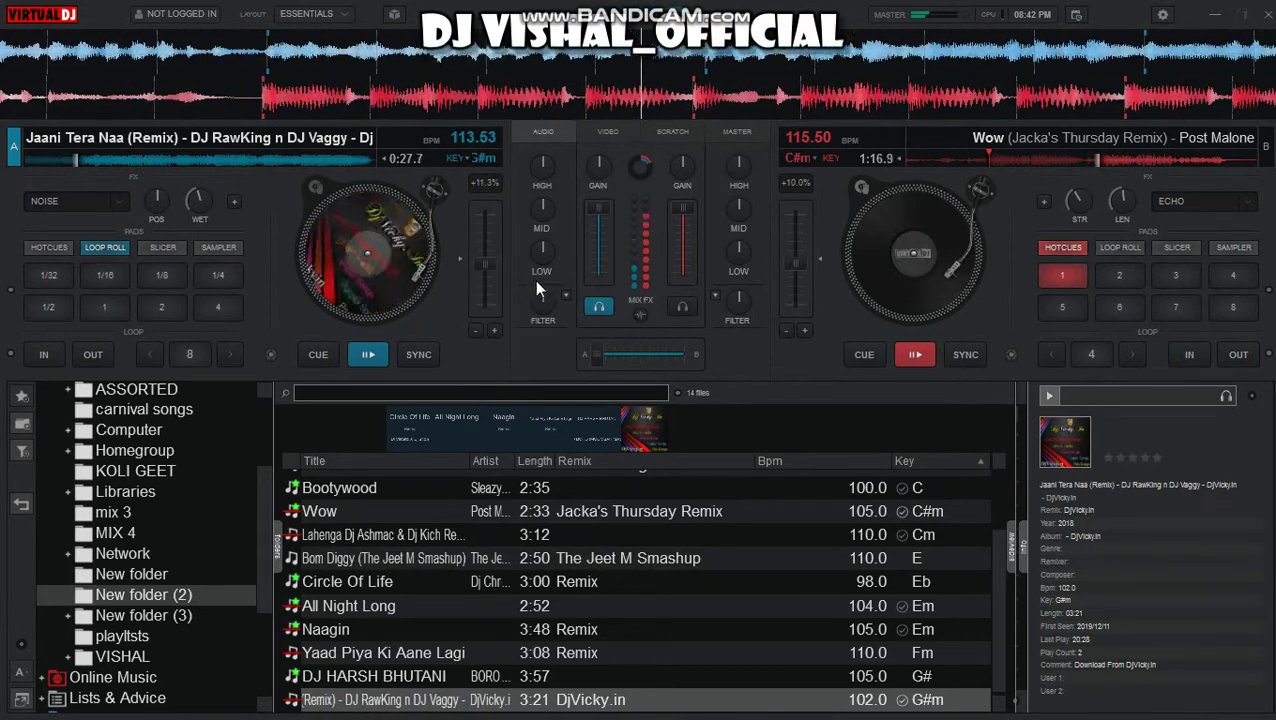
# - Load Yaad Piya Ki Aane Lagi (Remix) onto deck B and start it synced to deck A at 113.53 BPM
pyautogui.moveTo(415, 653); pyautogui.dragTo(1102, 184)
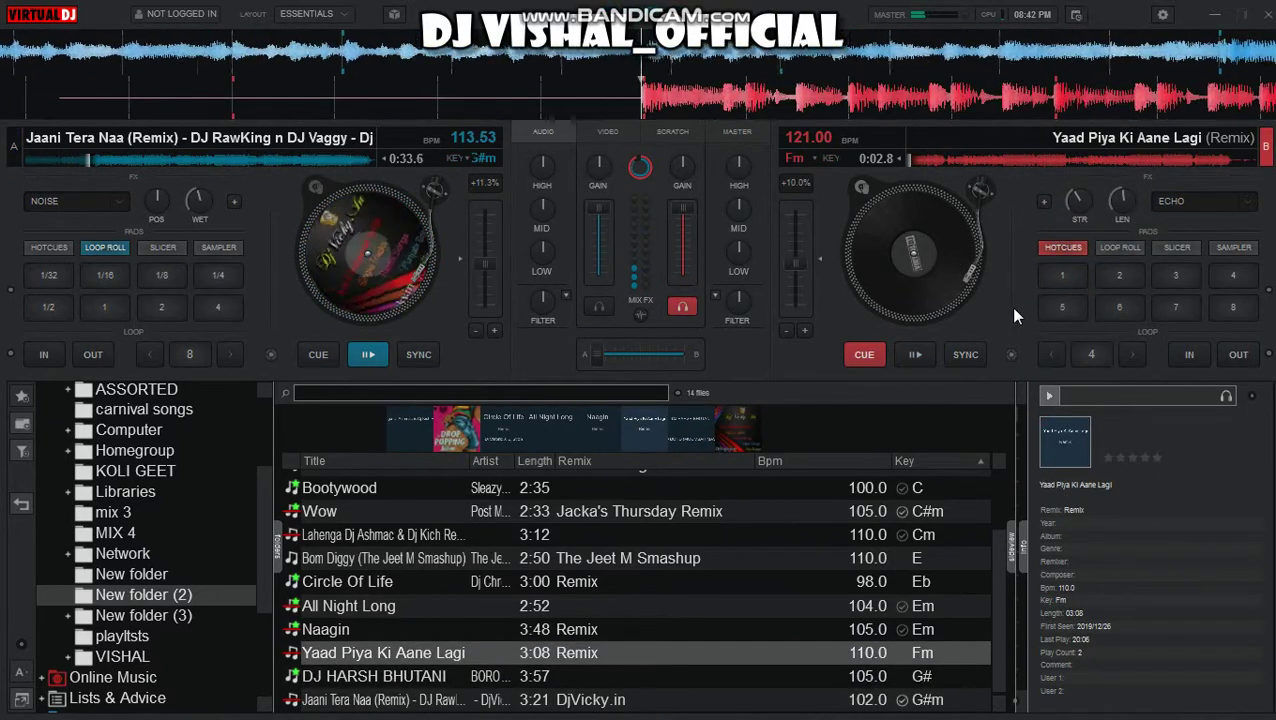
pyautogui.hotkey('ctrl', 's')
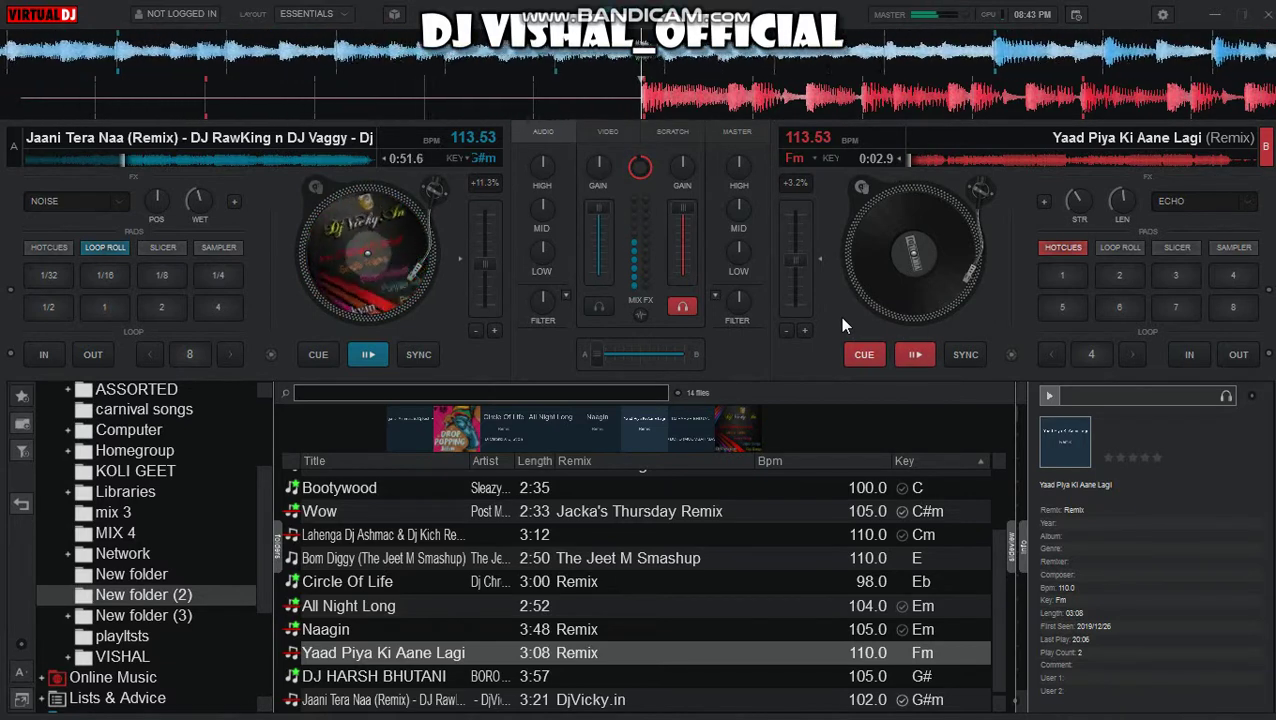
pyautogui.press('space')
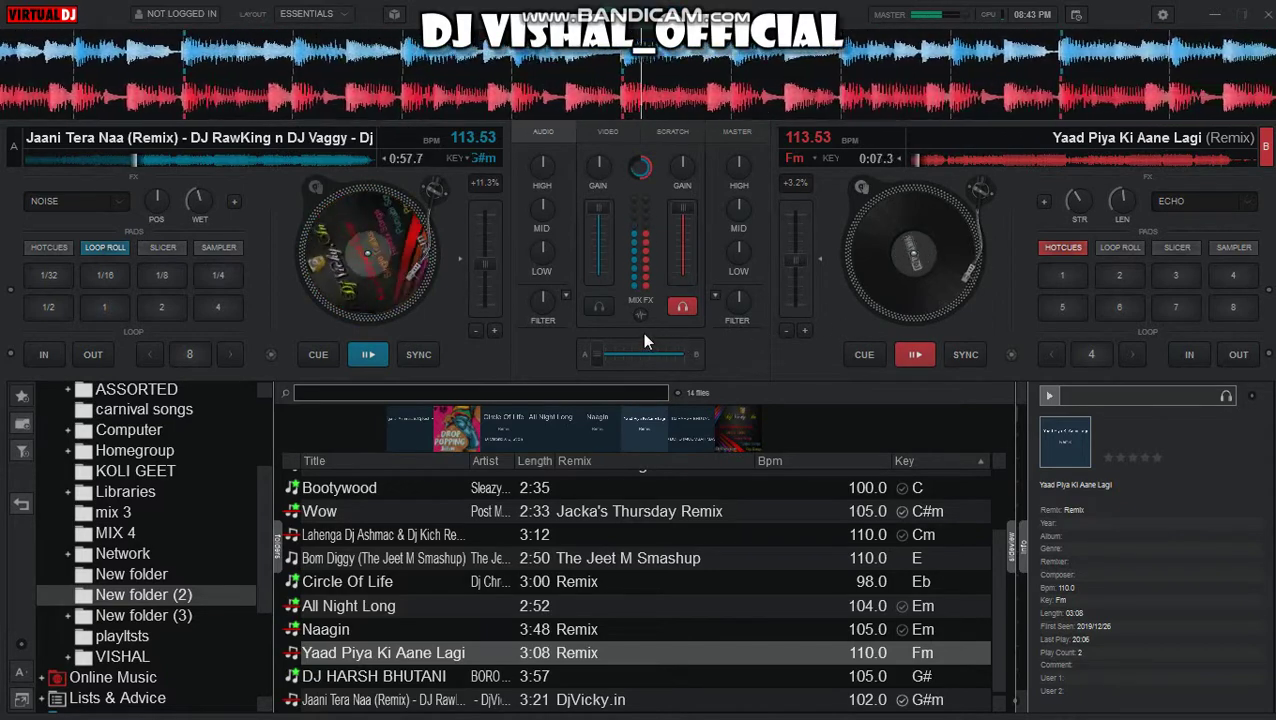
# - Crossfade gradually to Yaad Piya Ki Aane Lagi on deck B while sweeping deck A's filter up into high-pass
pyautogui.moveTo(599, 359); pyautogui.dragTo(633, 371)
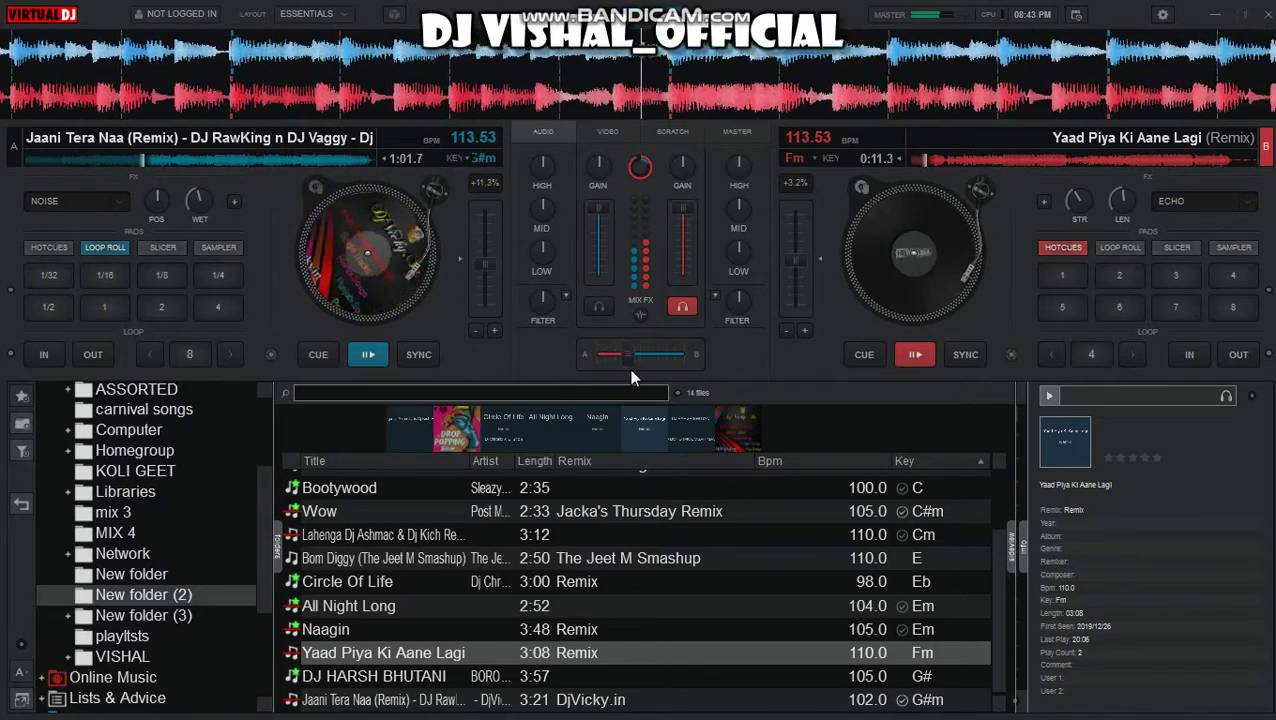
pyautogui.moveTo(538, 322); pyautogui.dragTo(539, 305)
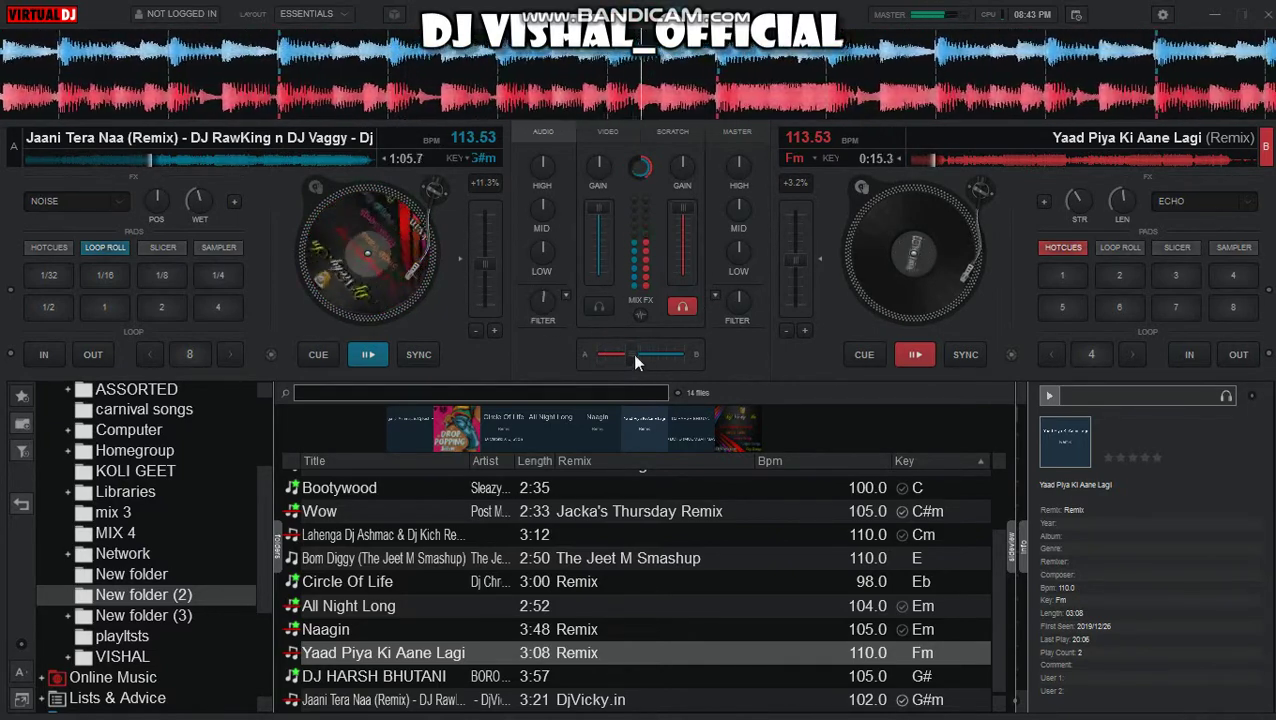
pyautogui.moveTo(539, 298); pyautogui.dragTo(541, 291)
pyautogui.moveTo(627, 357); pyautogui.dragTo(640, 356)
pyautogui.moveTo(546, 300); pyautogui.dragTo(580, 254)
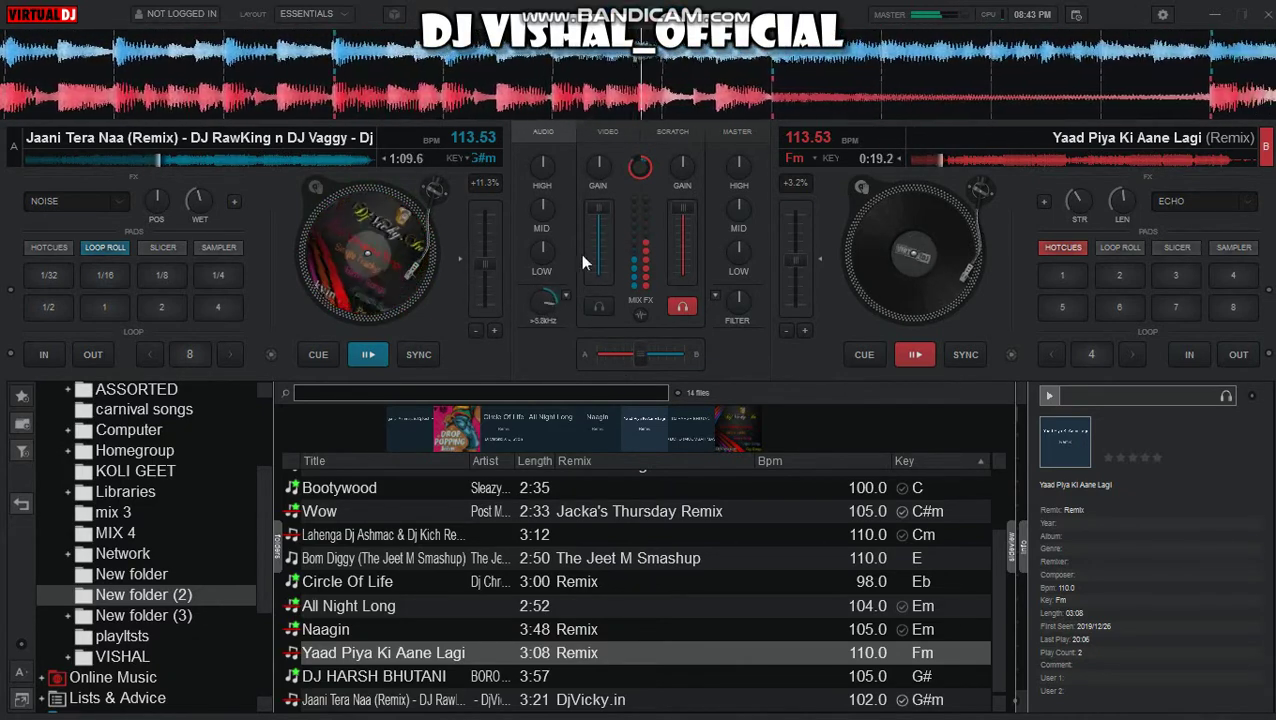
pyautogui.moveTo(640, 355); pyautogui.dragTo(684, 356)
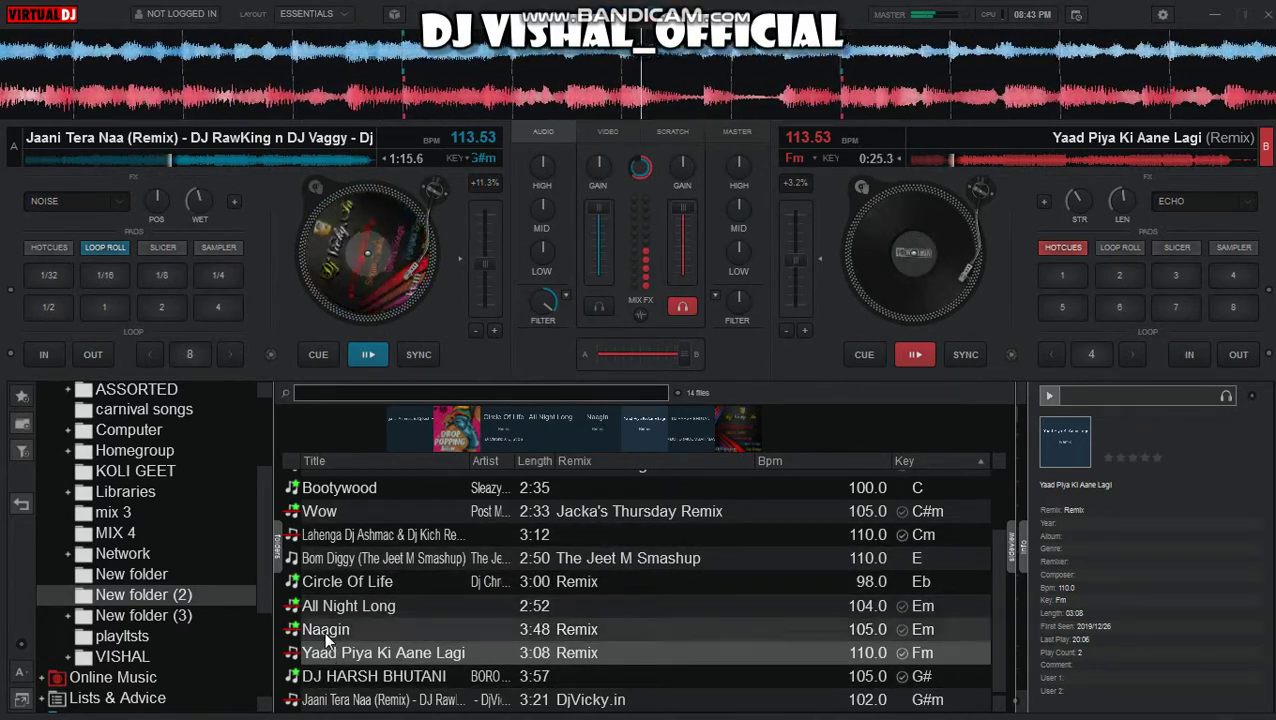
# - Load Naagin (Remix) onto deck A matched to 113.53 BPM and reset deck A's filter
pyautogui.moveTo(324, 631); pyautogui.dragTo(307, 229)
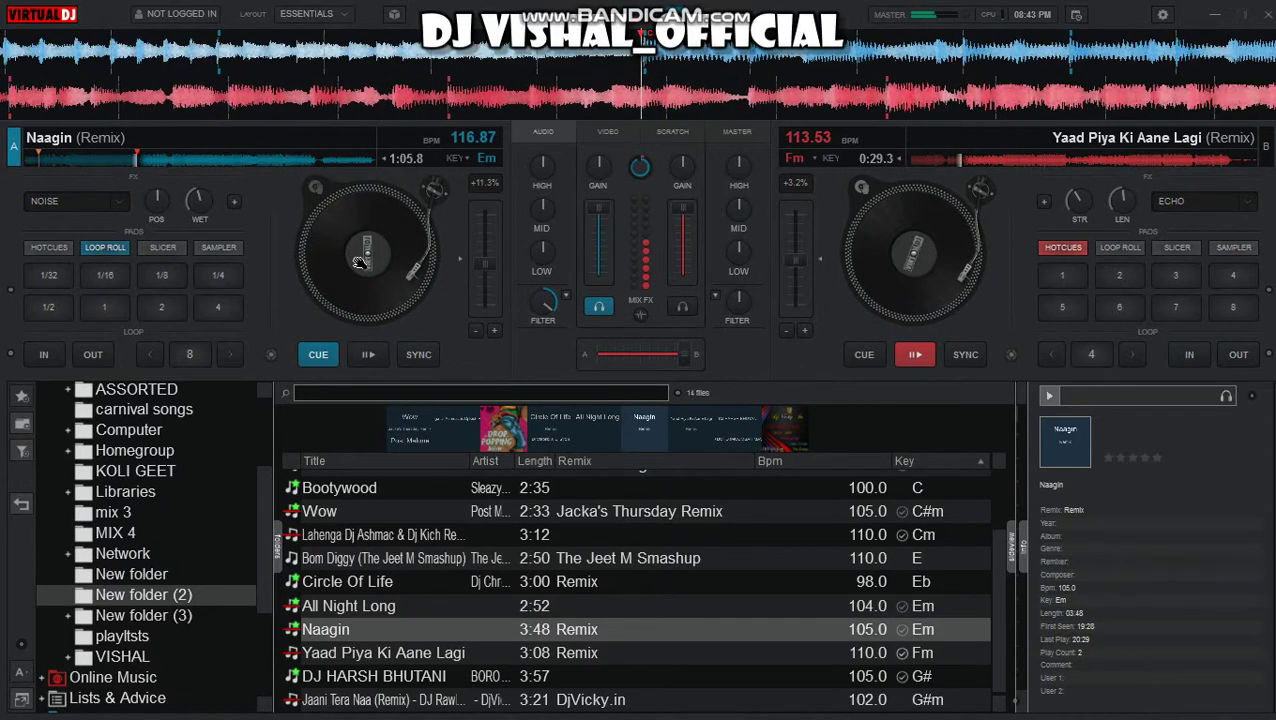
pyautogui.click(362, 268)
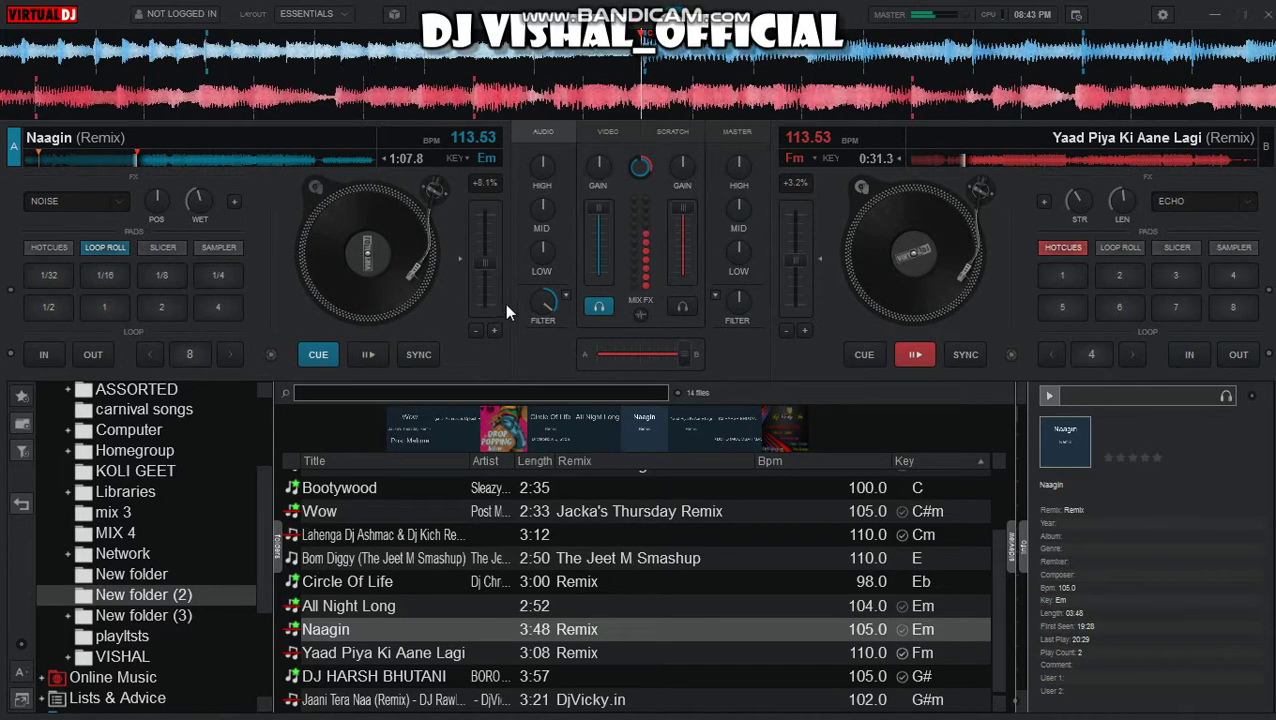
pyautogui.doubleClick(540, 302)
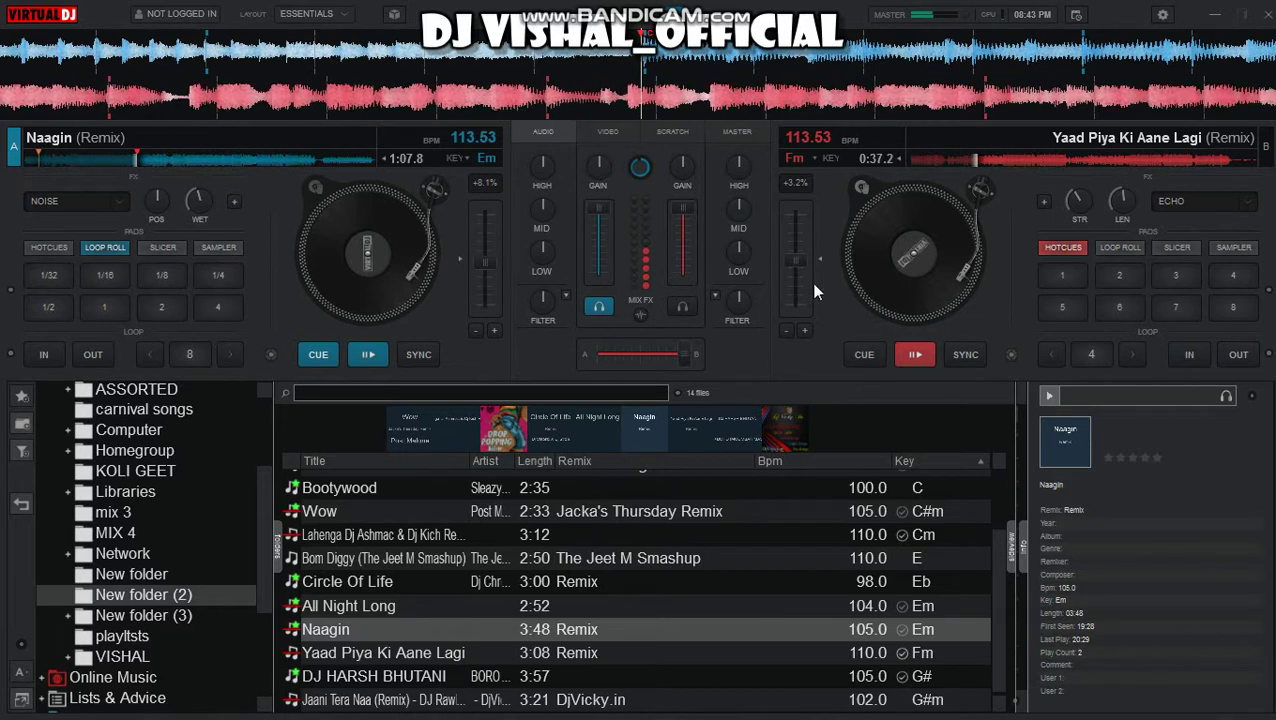
# - Crossfade fully to deck A while starting Naagin, and jump the track to hot cue 1
pyautogui.rightClick(679, 351)
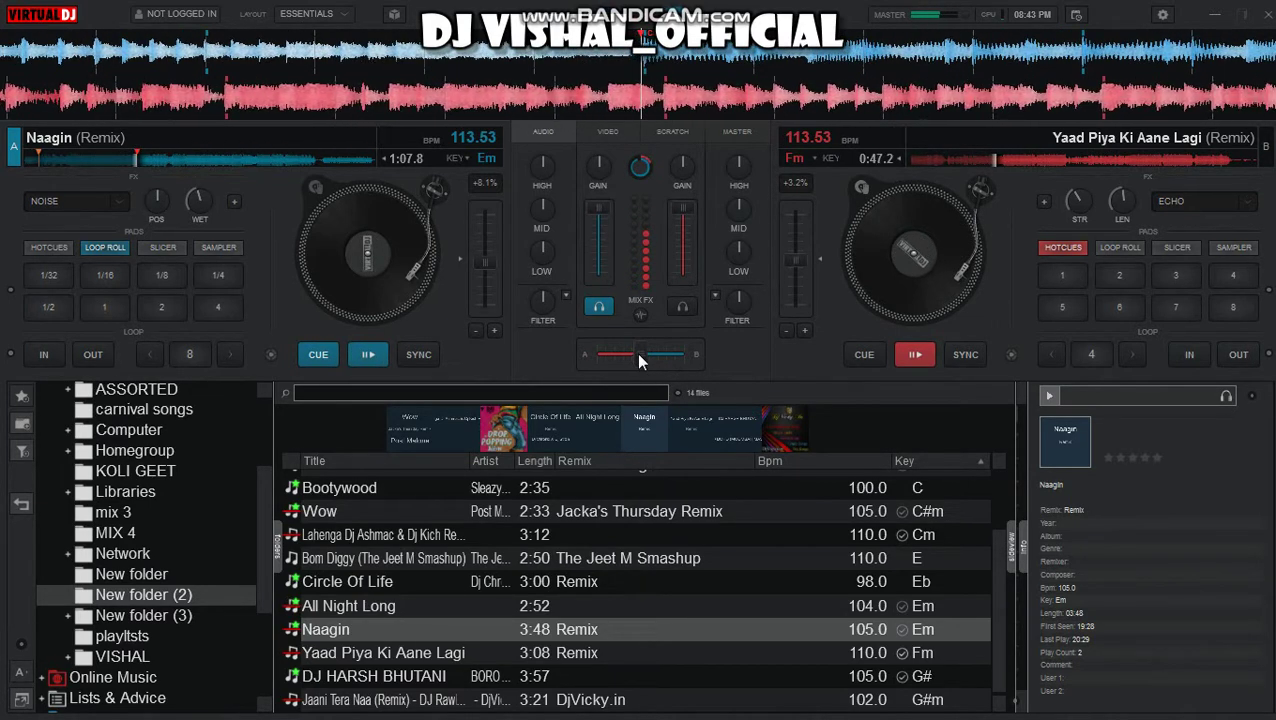
pyautogui.moveTo(638, 353)
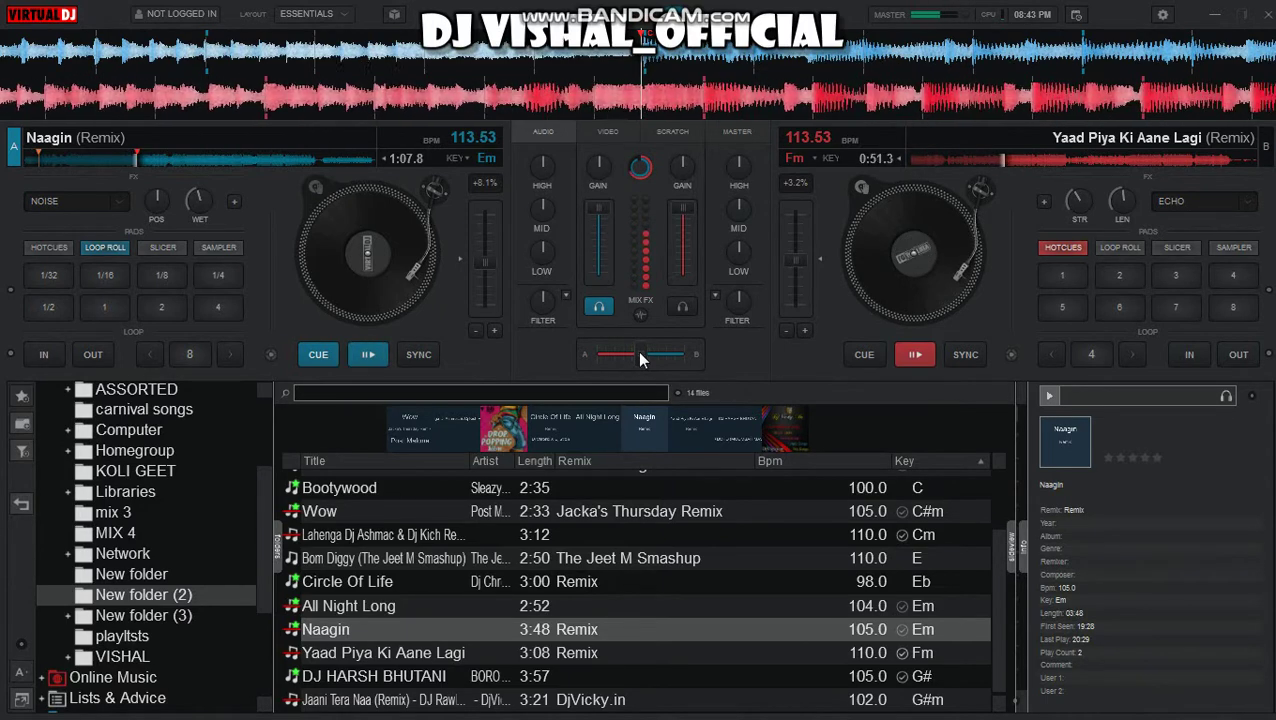
pyautogui.moveTo(640, 353); pyautogui.dragTo(2, 502)
pyautogui.press('space')
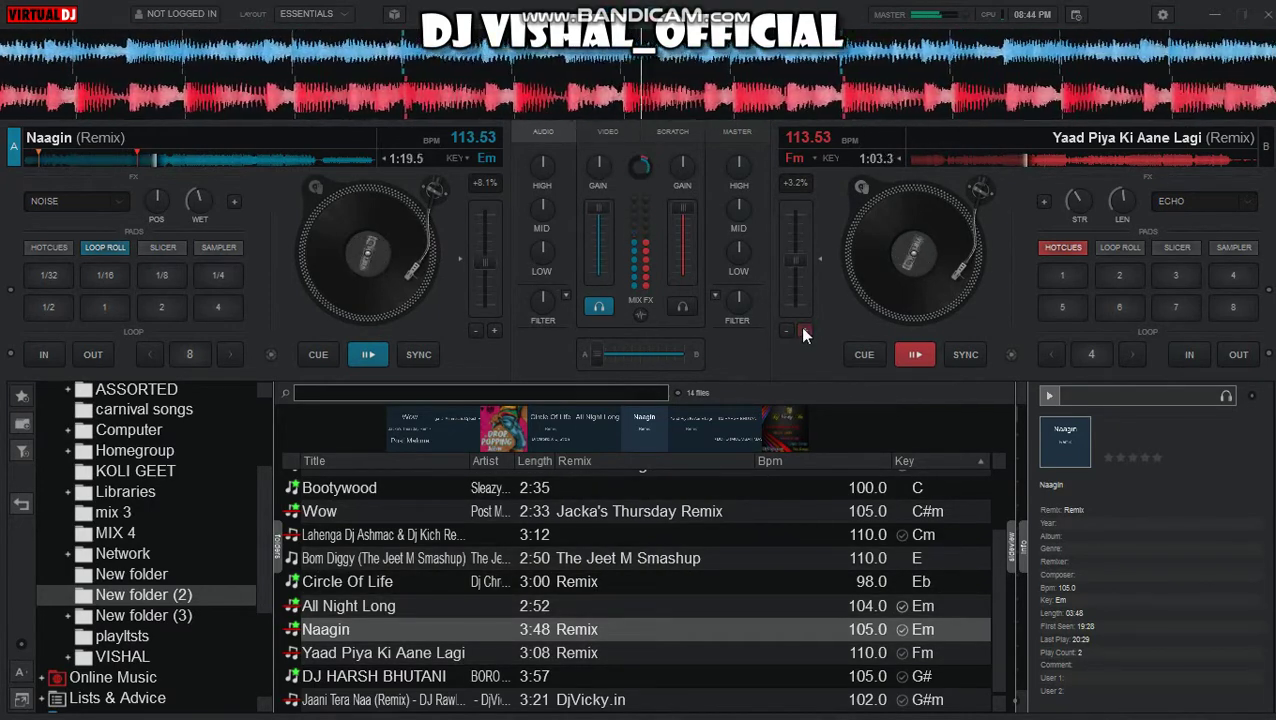
pyautogui.moveTo(598, 358)
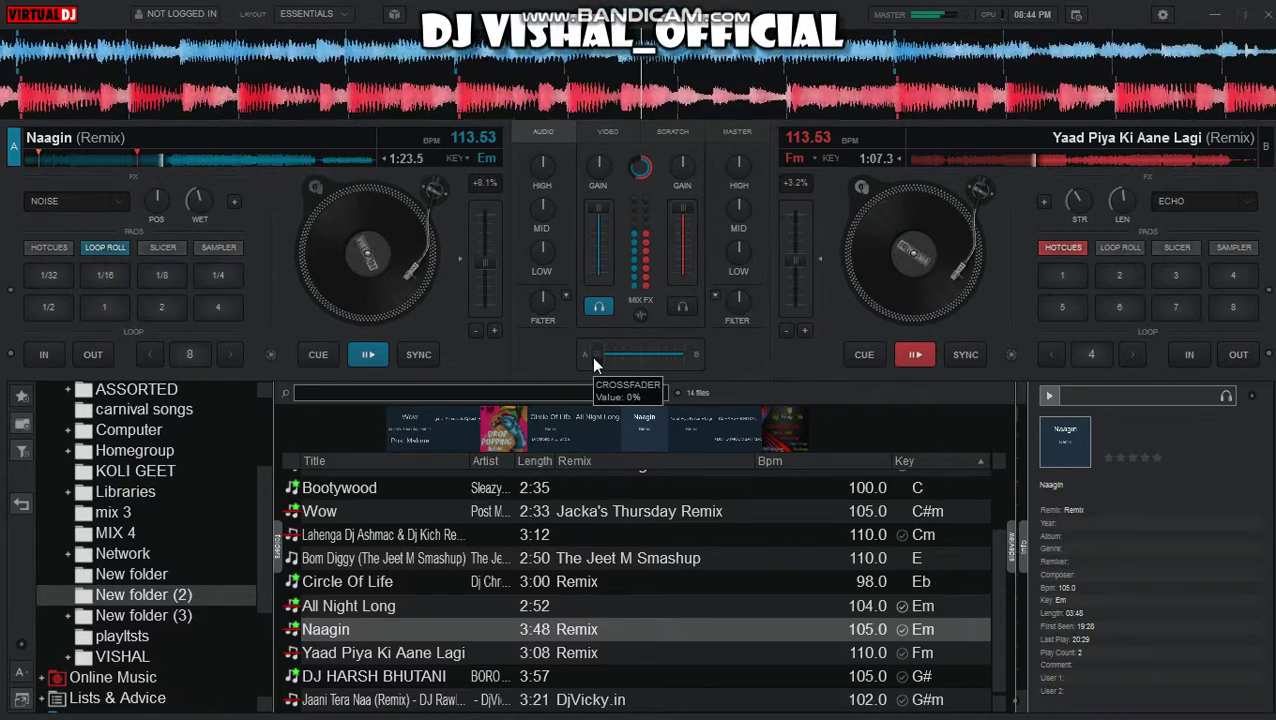
pyautogui.press('1')
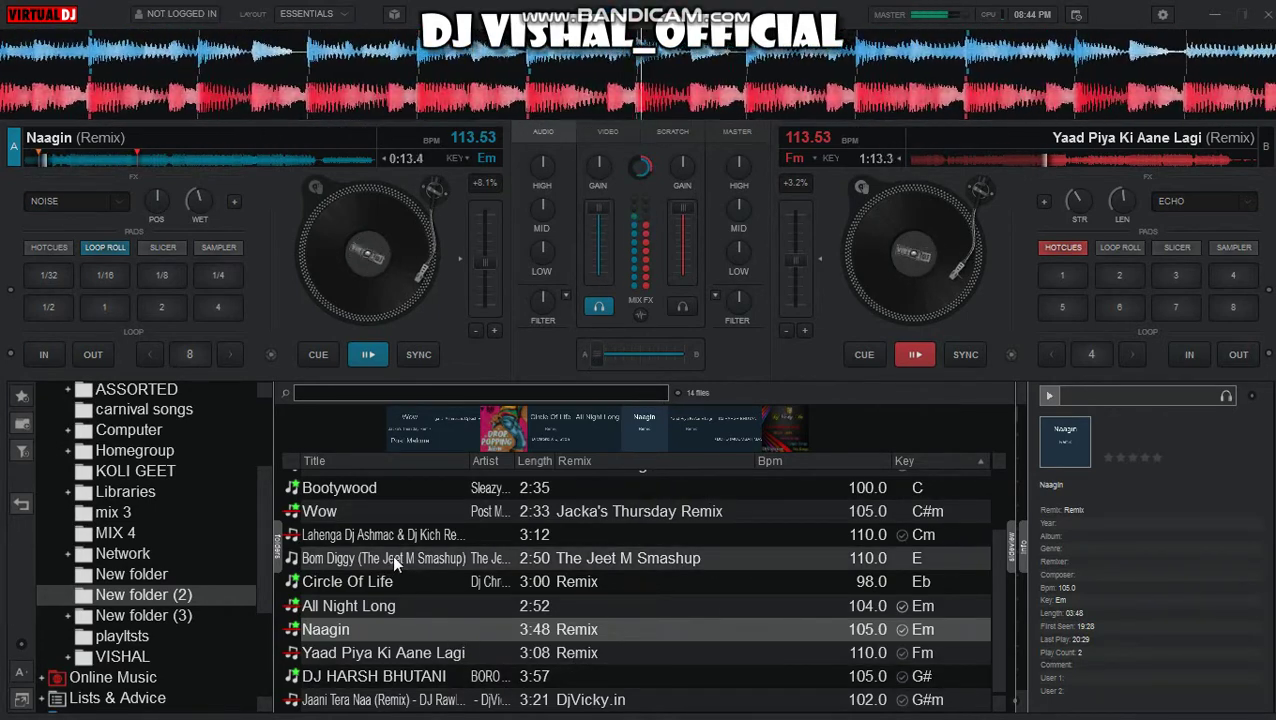
# - Bring Bom Diggy (The Jeet M Smashup) in on deck B with a full crossfade and return Naagin to its cue on deck A
pyautogui.moveTo(392, 557); pyautogui.dragTo(1058, 267)
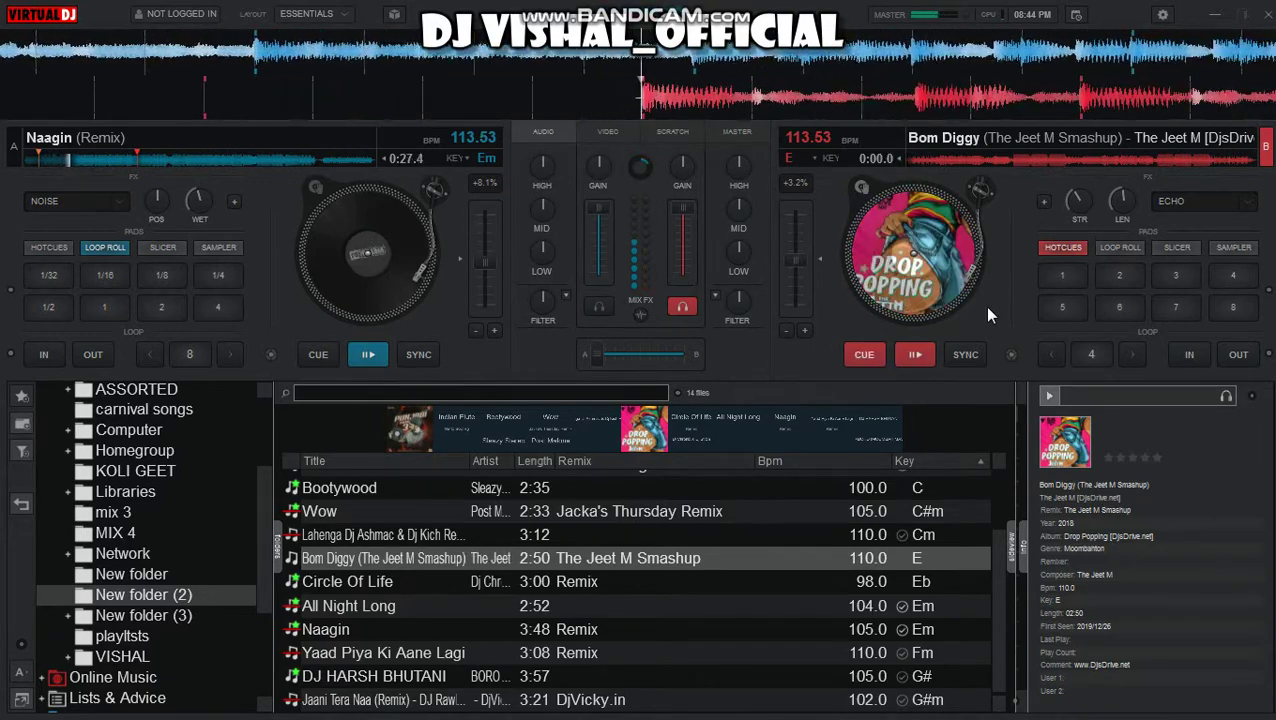
pyautogui.press('space')
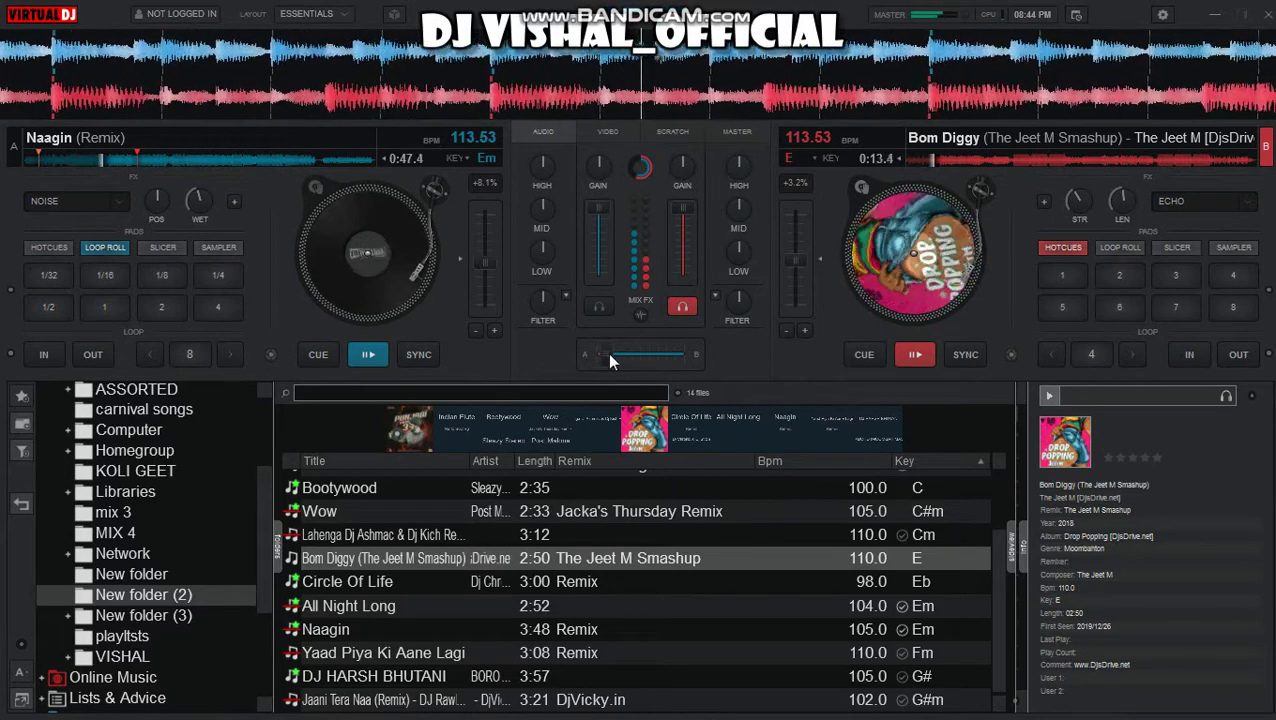
pyautogui.moveTo(609, 354); pyautogui.dragTo(662, 364)
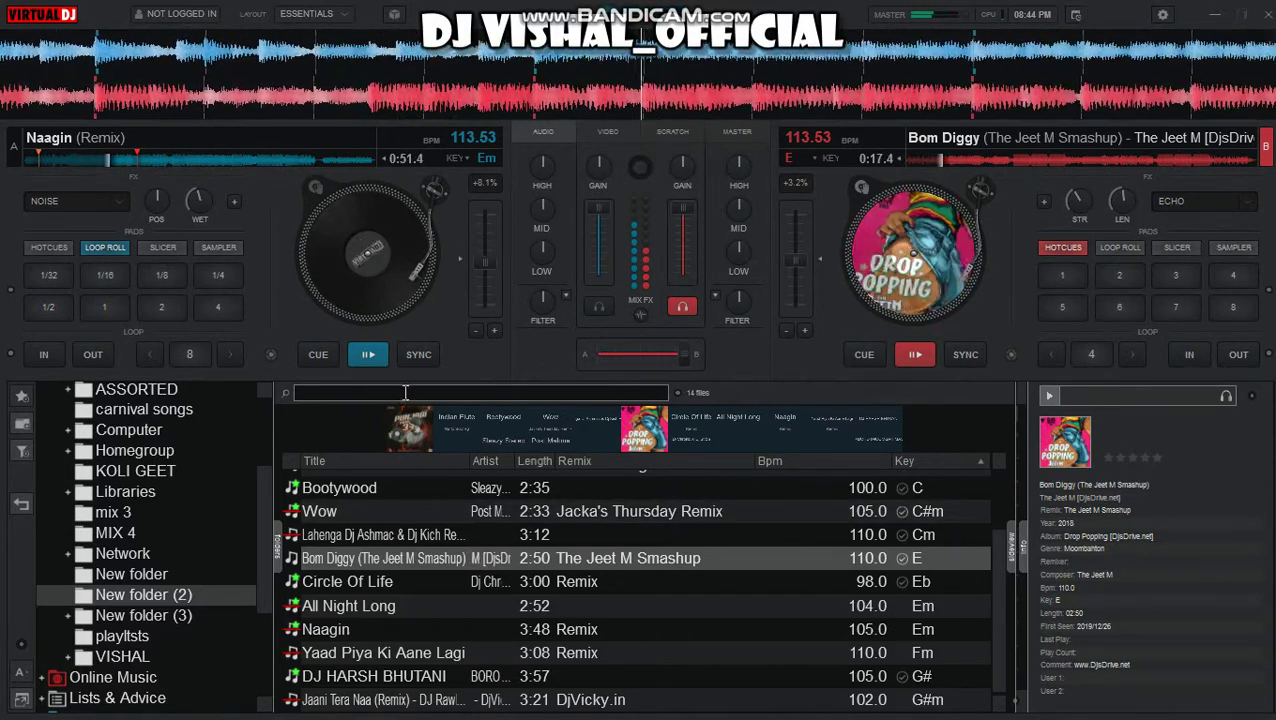
pyautogui.click(314, 326)
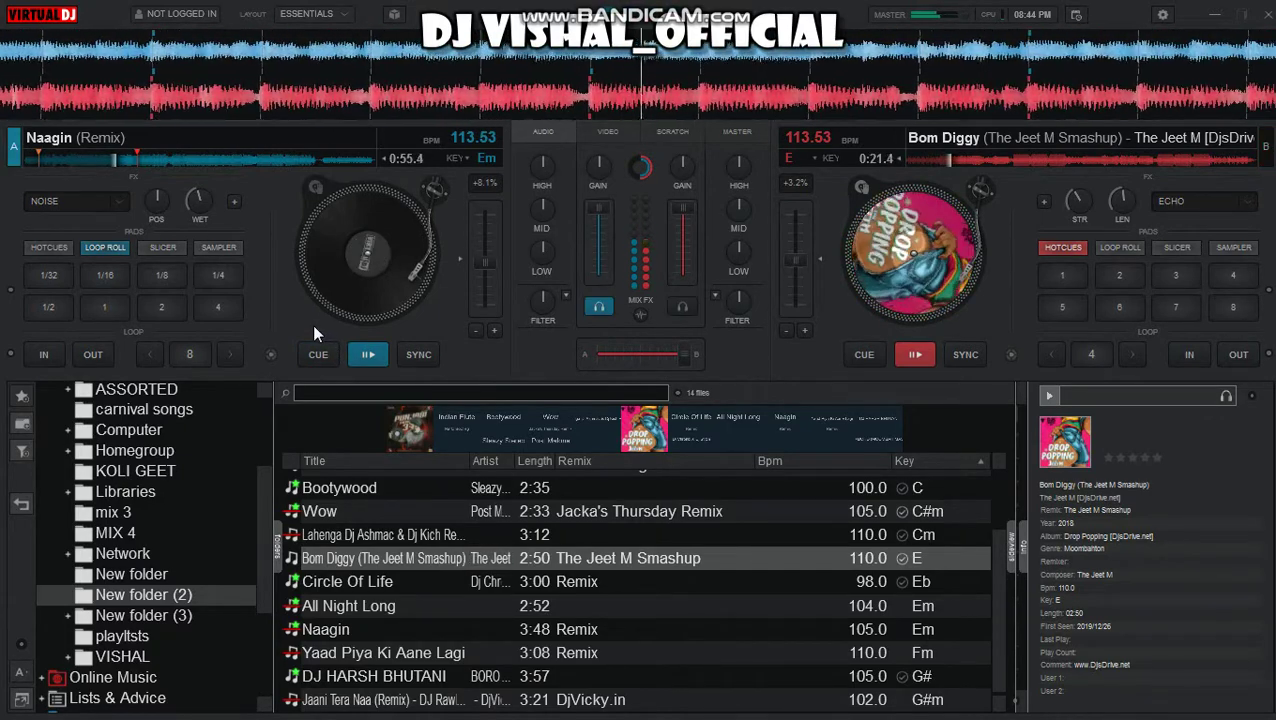
pyautogui.click(312, 344)
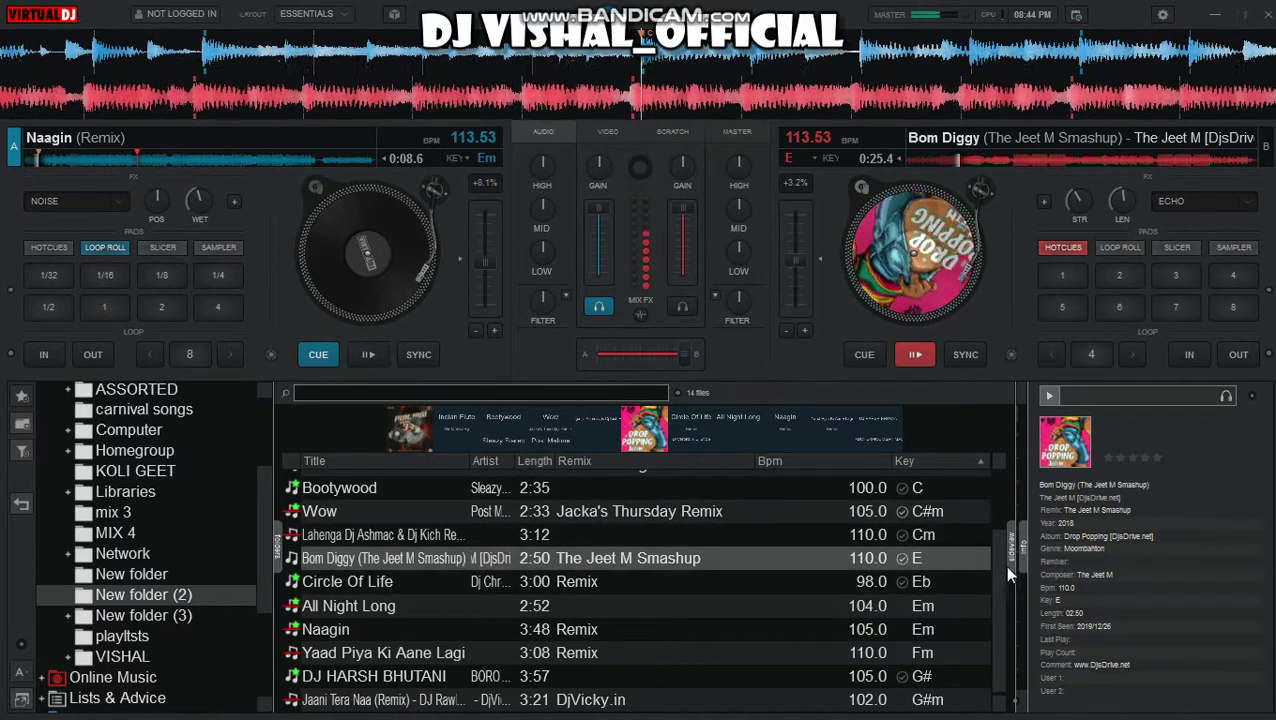
# - Switch deck B's pads to loop roll and perform repeated 1/2-beat rolls plus a 1-beat roll on Bom Diggy
pyautogui.click(1115, 242)
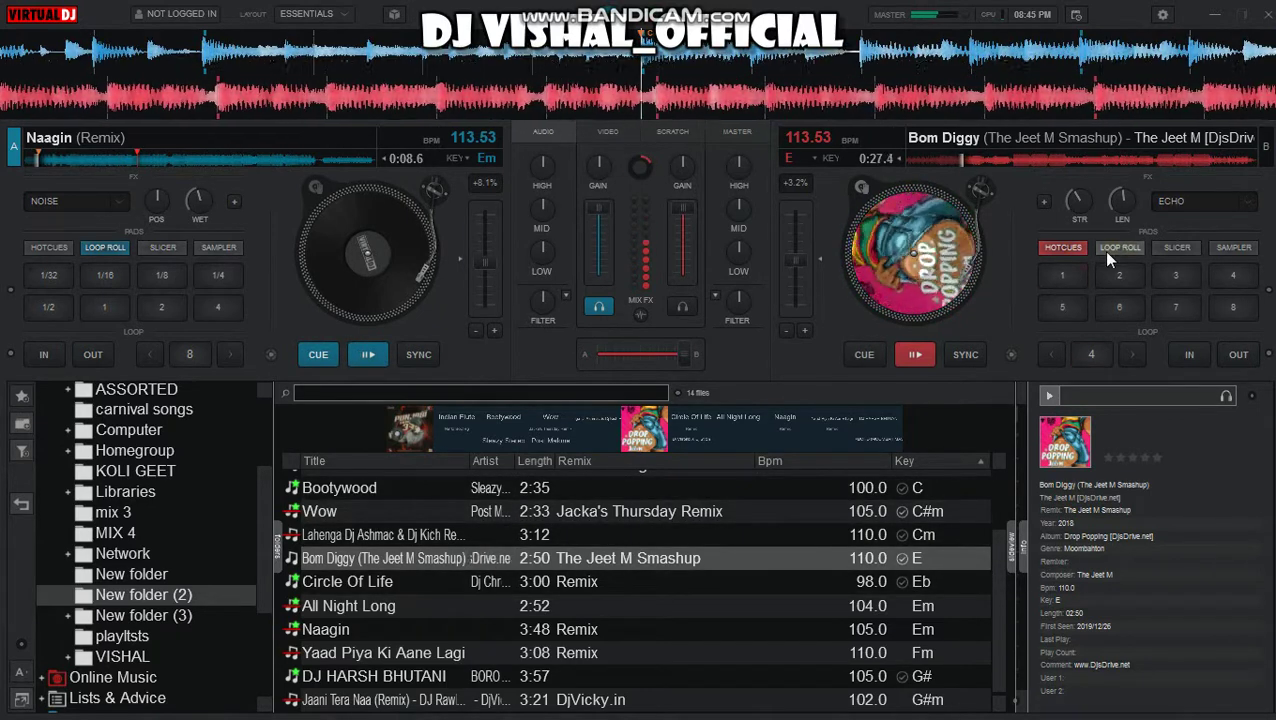
pyautogui.click(1052, 308)
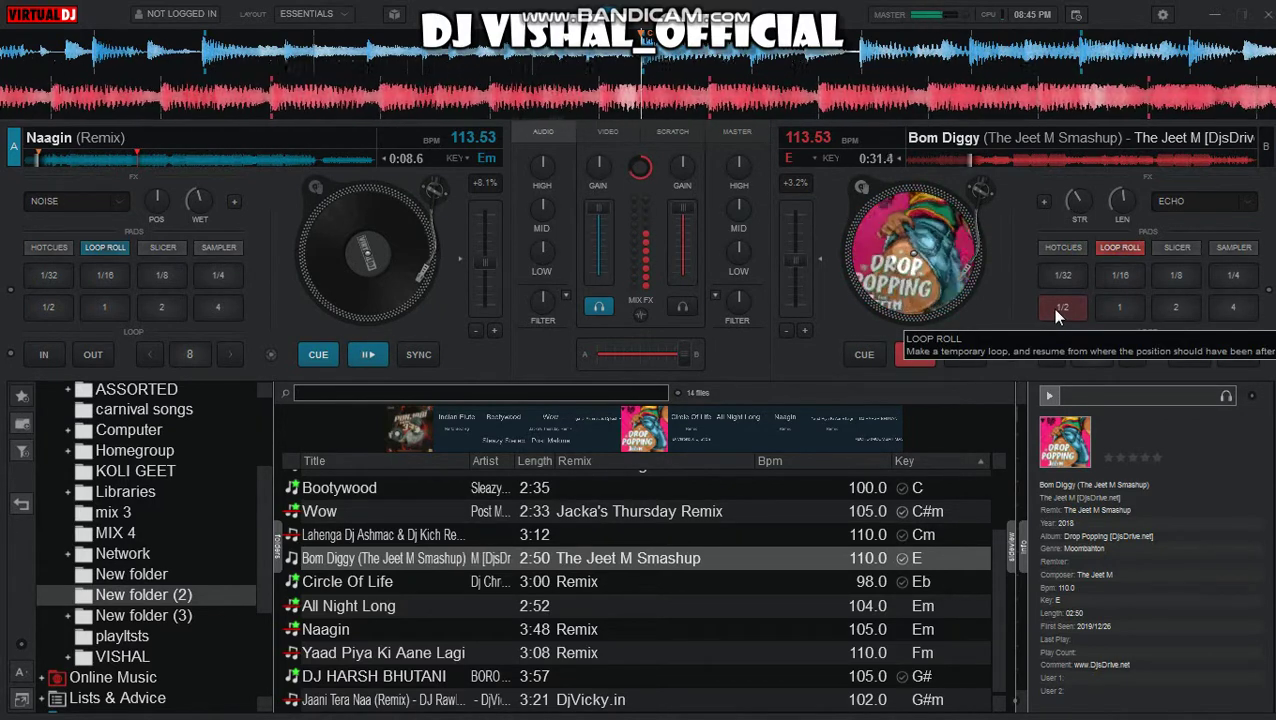
pyautogui.click(1119, 307)
pyautogui.click(1051, 311)
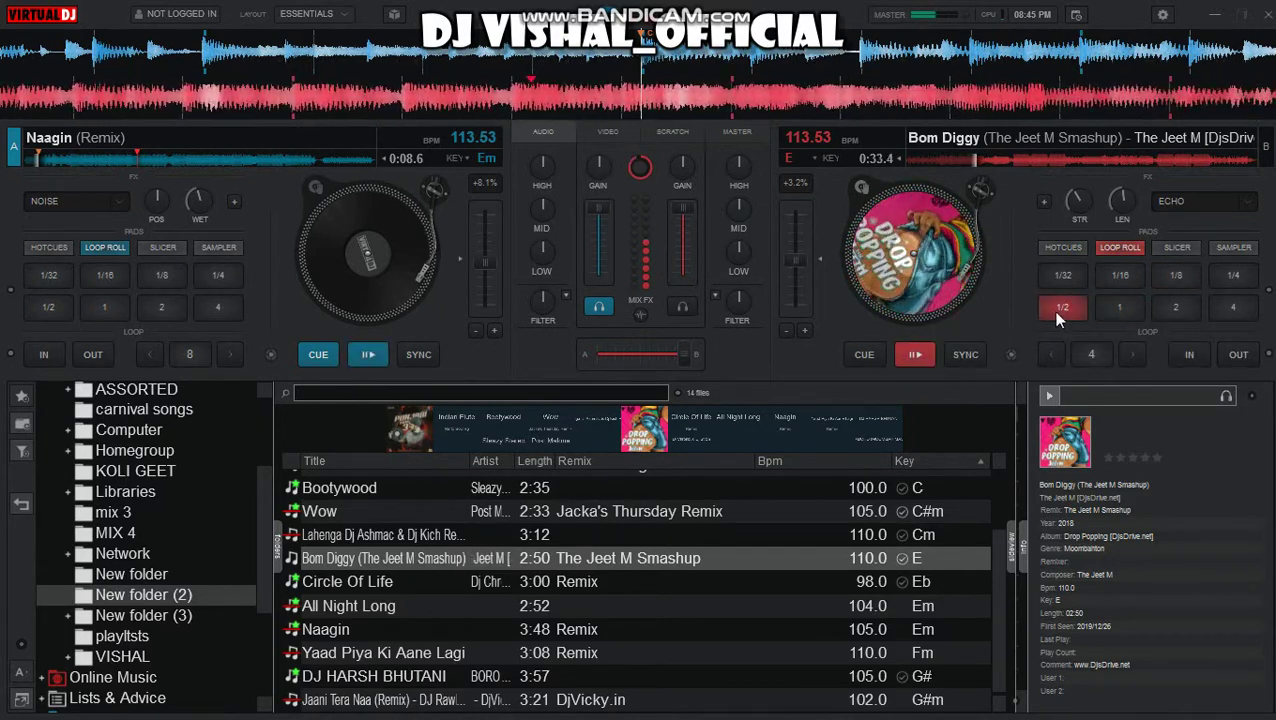
pyautogui.click(1055, 314)
pyautogui.click(1057, 316)
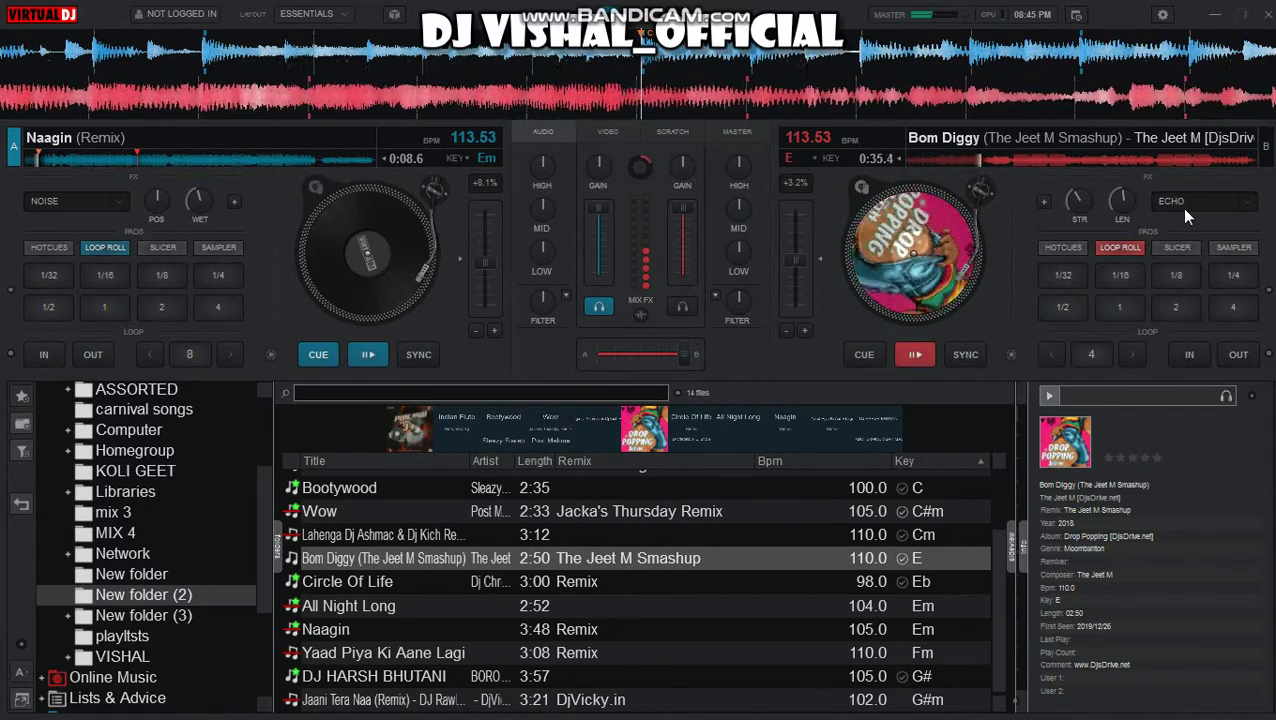
pyautogui.click(1045, 320)
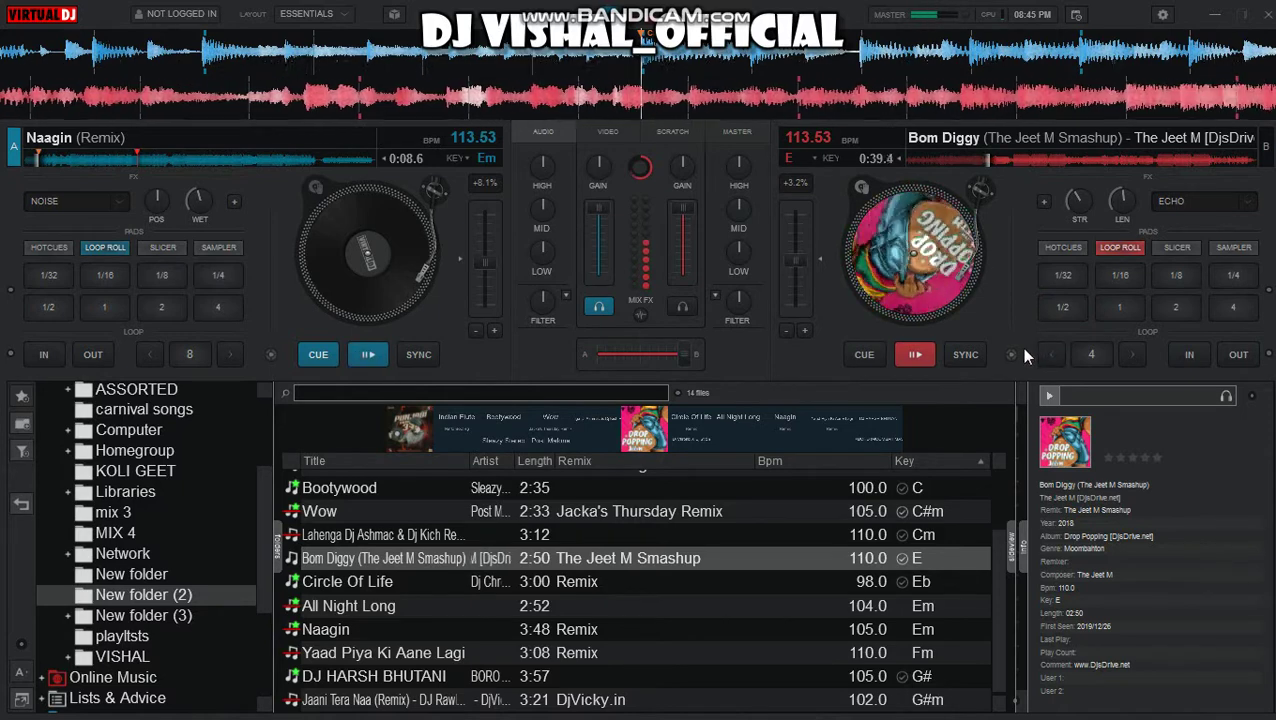
pyautogui.click(1055, 308)
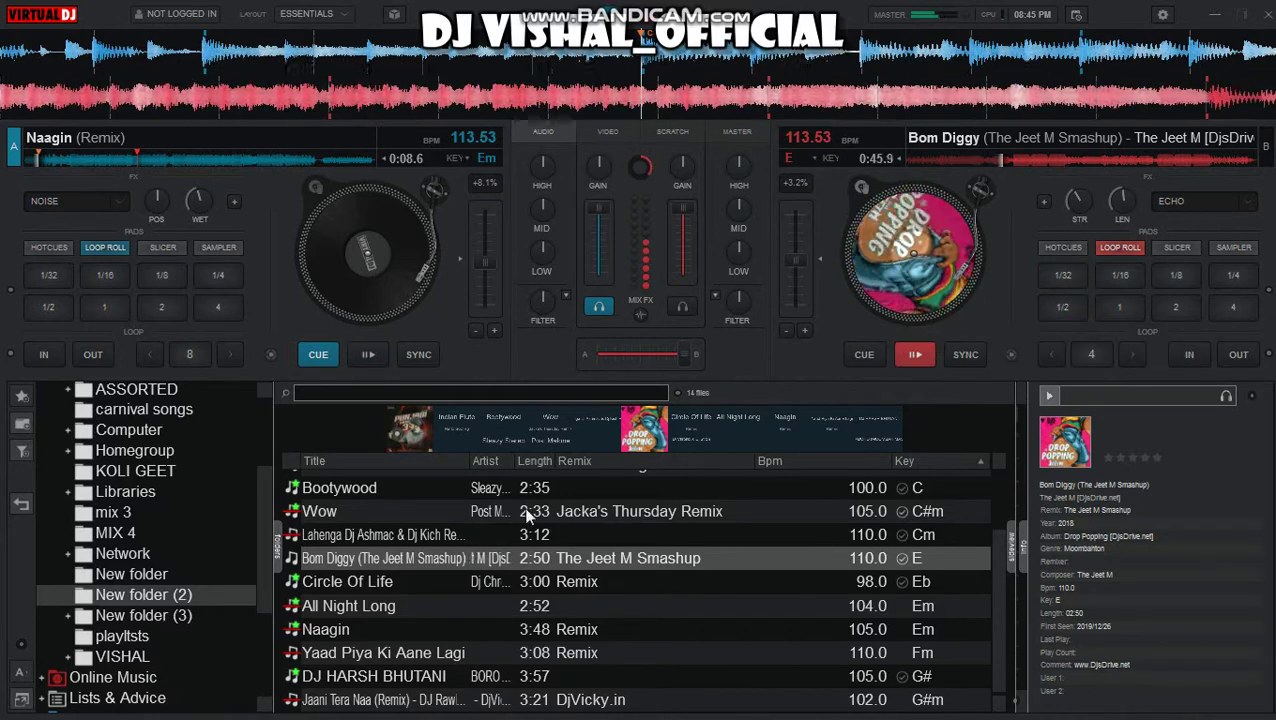
pyautogui.click(1056, 308)
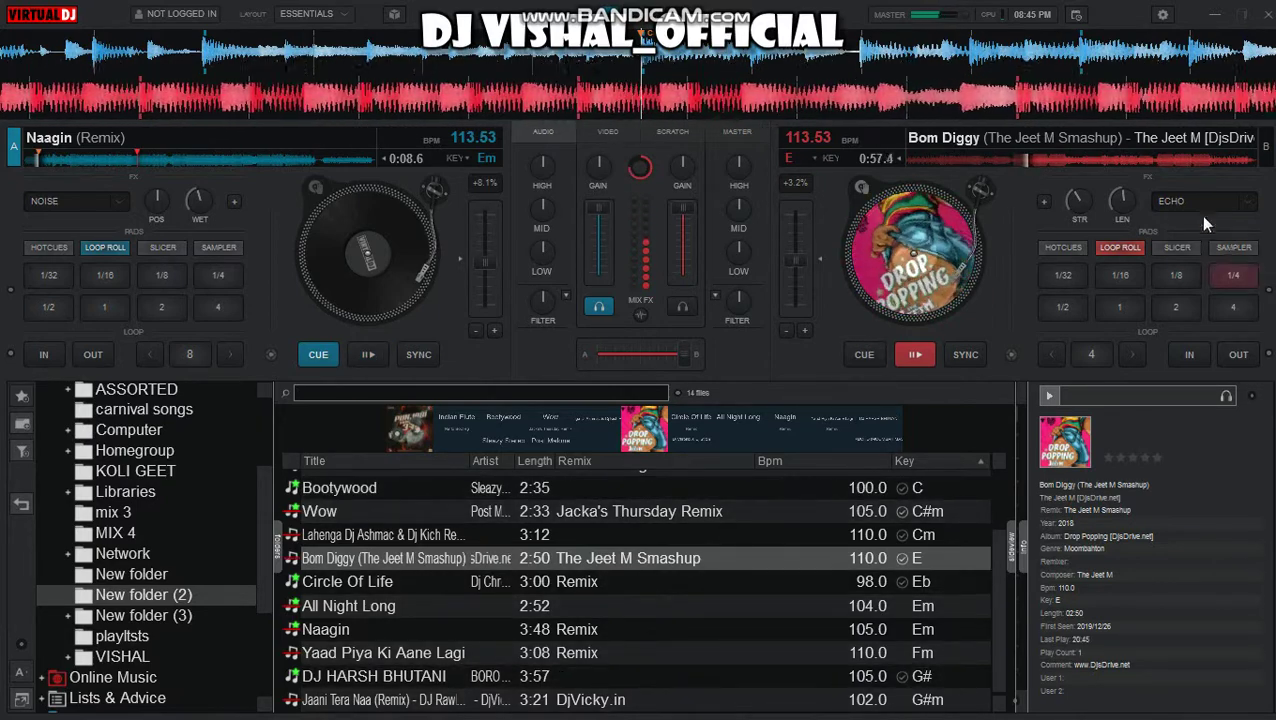
pyautogui.click(1245, 203)
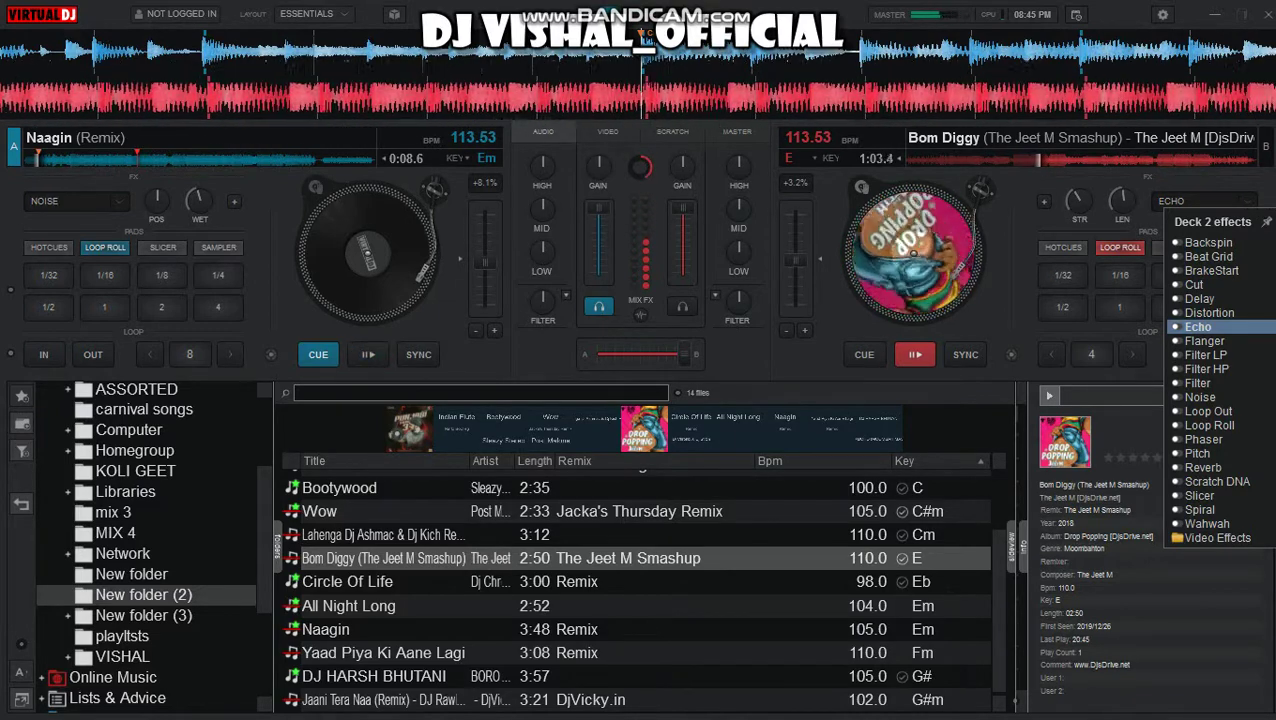
pyautogui.click(1011, 297)
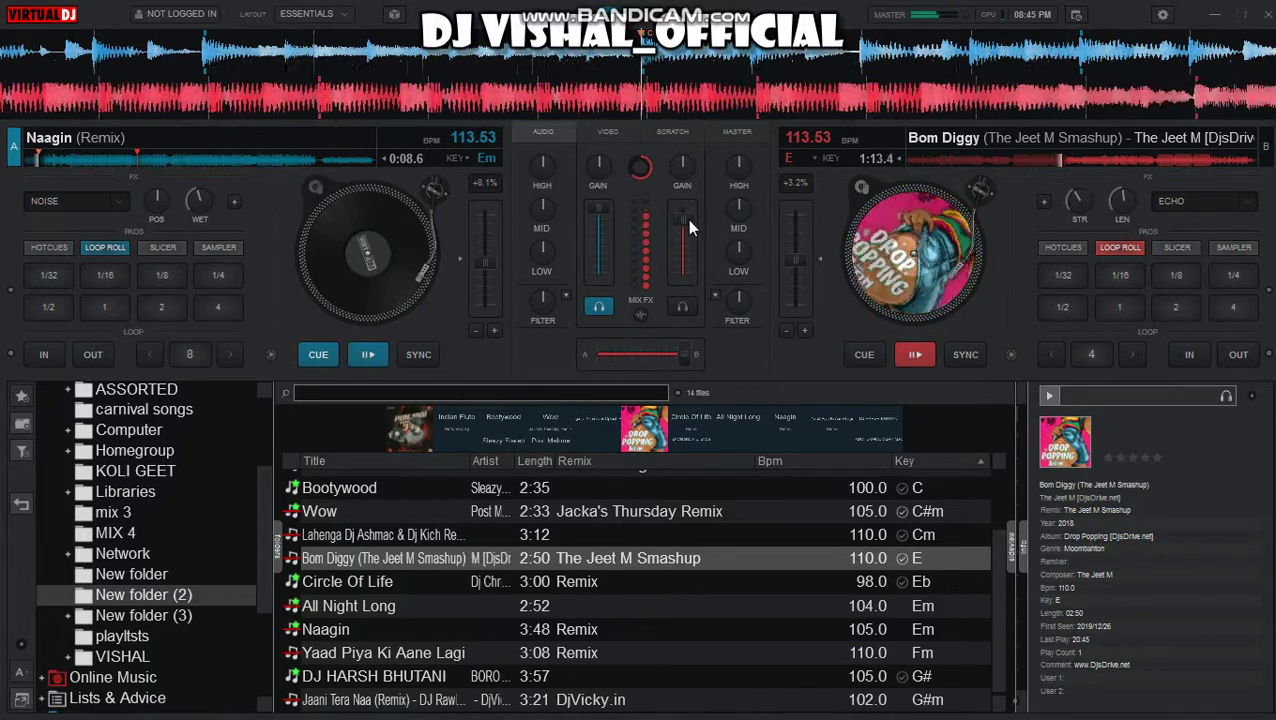
# - Fade Bom Diggy out completely by lowering deck B's volume to zero
pyautogui.moveTo(687, 220); pyautogui.dragTo(720, 315)
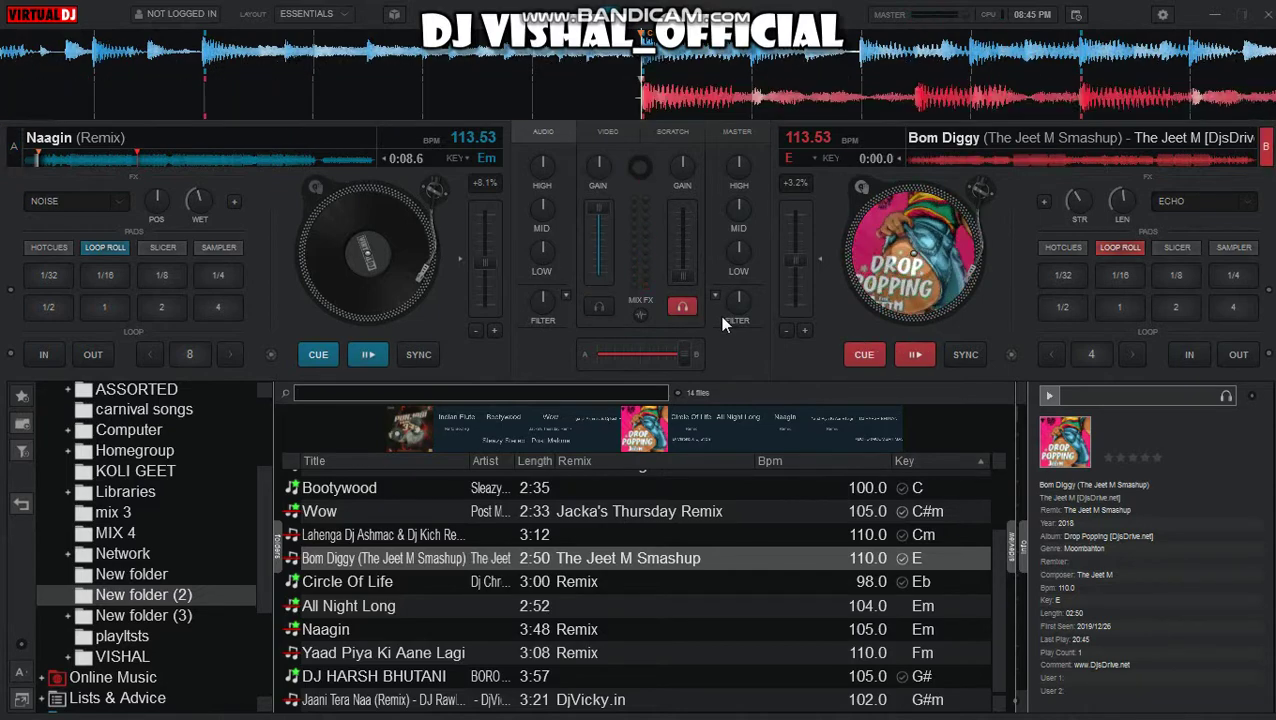